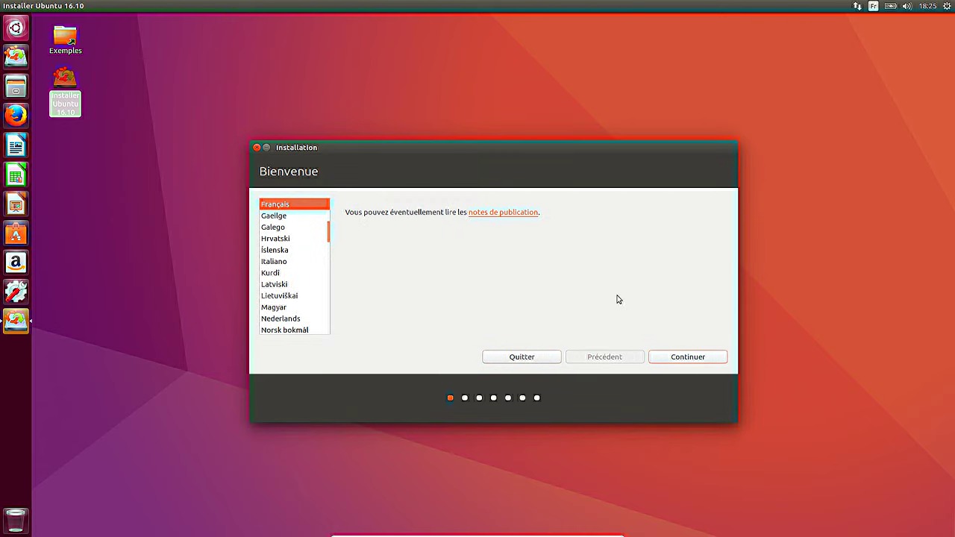
# Step: Continue the installation in Français and enable downloading updates while Ubuntu installs, leaving third-party software off
pyautogui.click(684, 357)
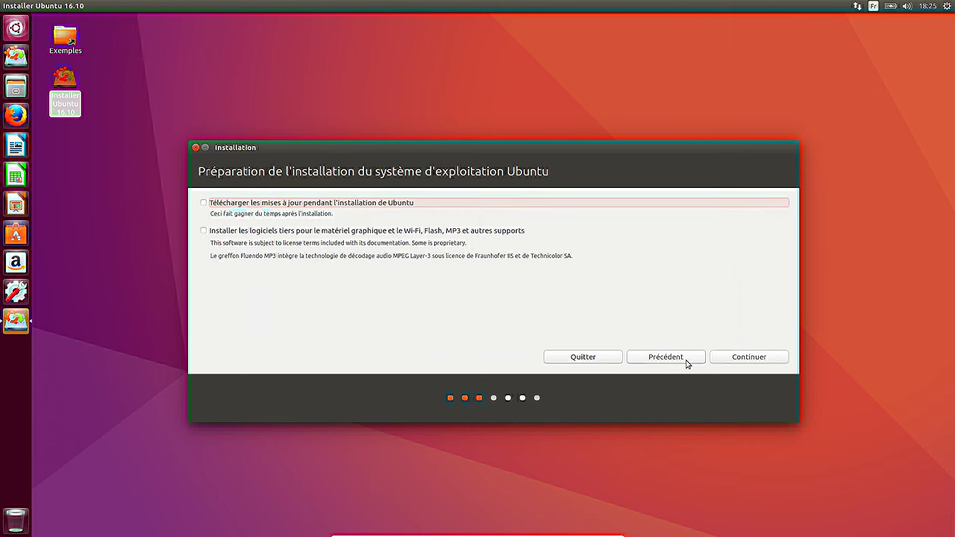
pyautogui.click(370, 206)
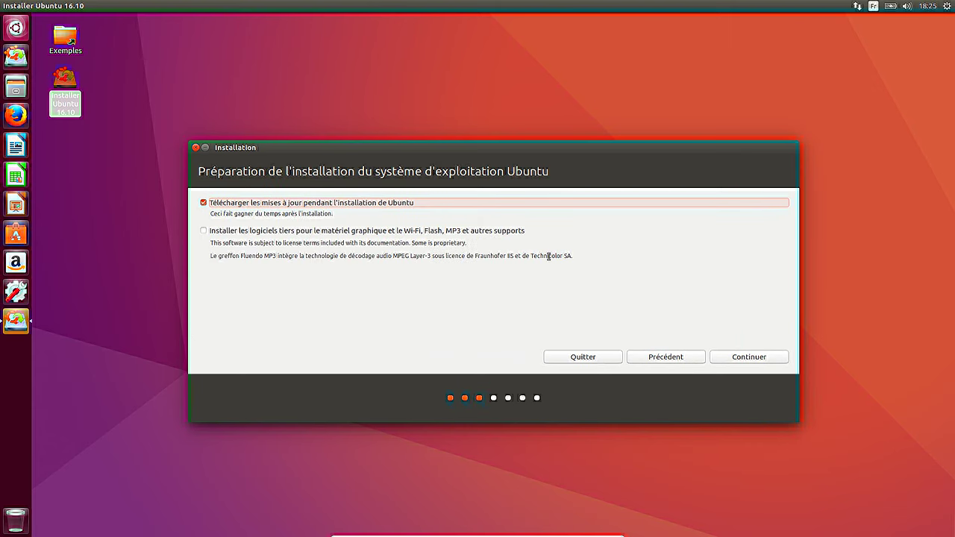
pyautogui.click(732, 359)
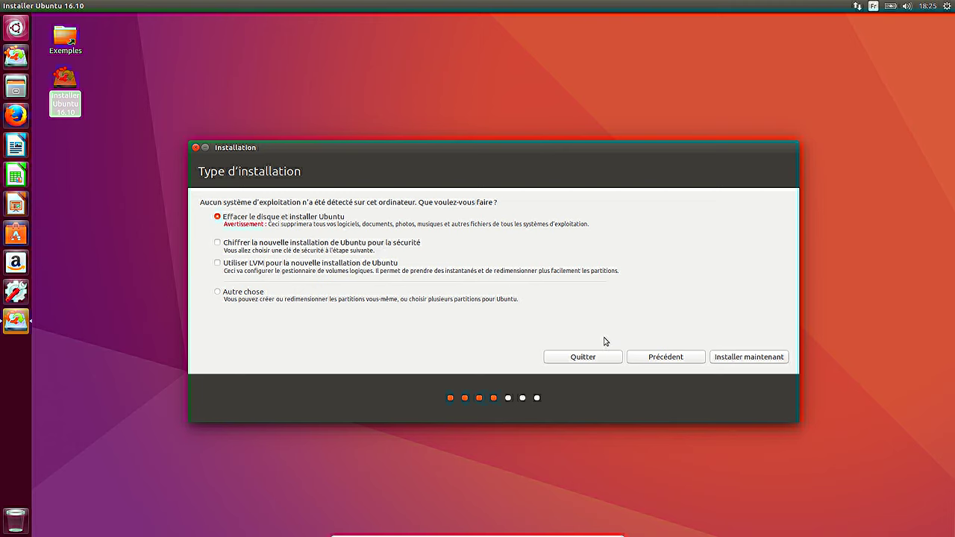
# Step: Start the installation with the option to erase the disk and install Ubuntu, approving the partition changes
pyautogui.click(744, 359)
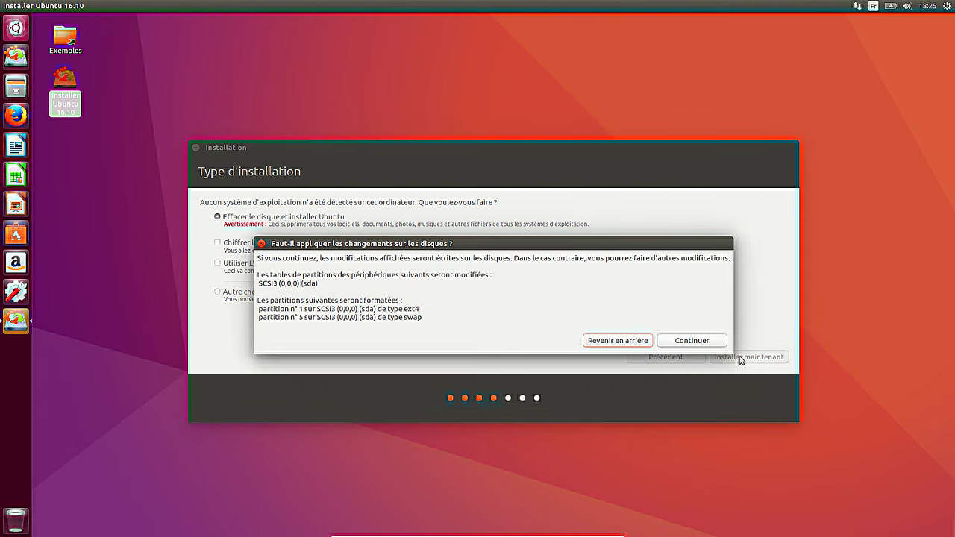
pyautogui.click(693, 341)
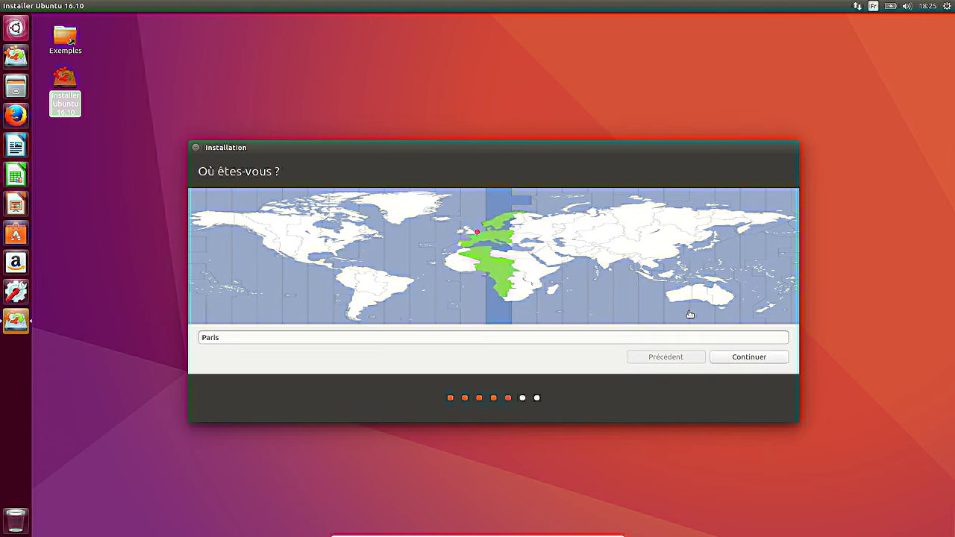
# Step: Accept Paris as the location and French (alternative) as the keyboard layout
pyautogui.click(730, 358)
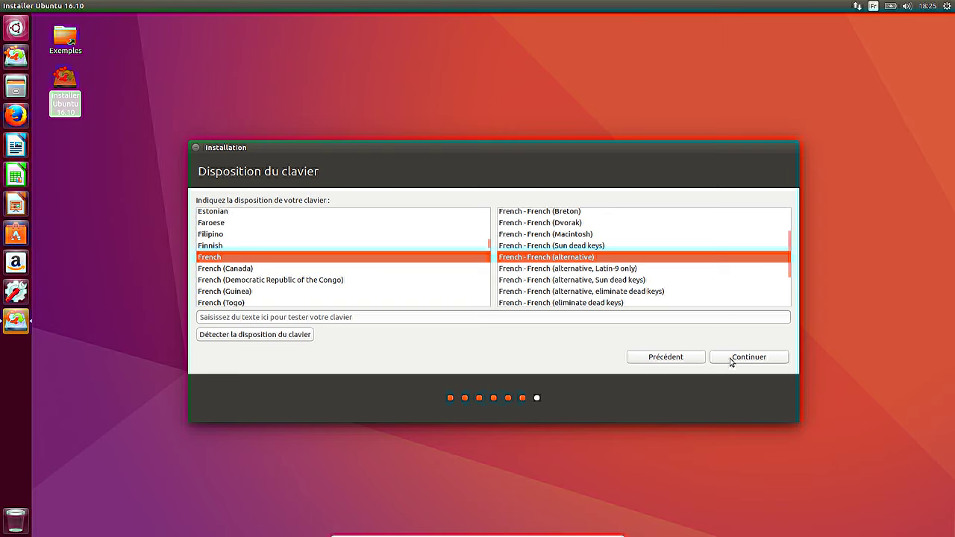
pyautogui.click(730, 358)
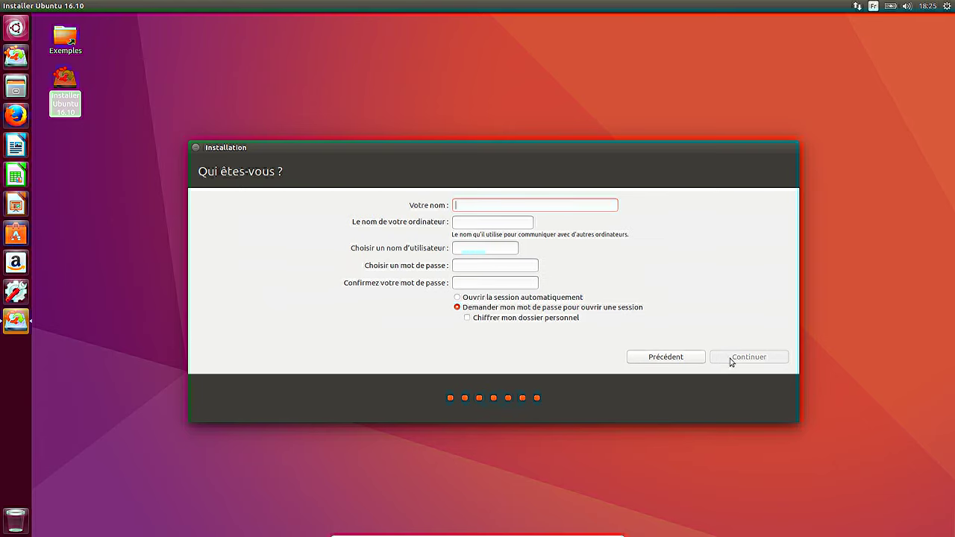
# Step: Enter the user's full name and set the computer name to ubuntu
pyautogui.write('Adri')
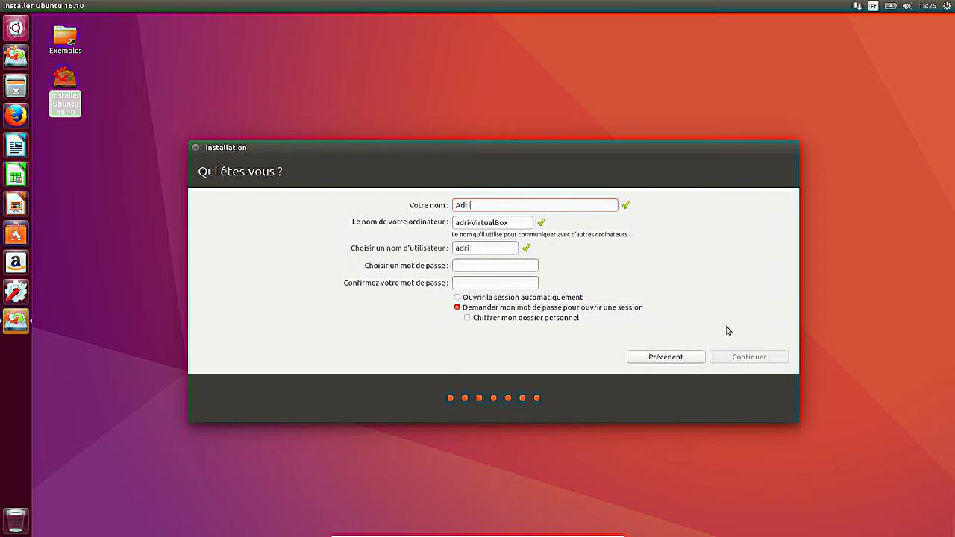
pyautogui.write('en Linuxtricks')
pyautogui.press('Tab')
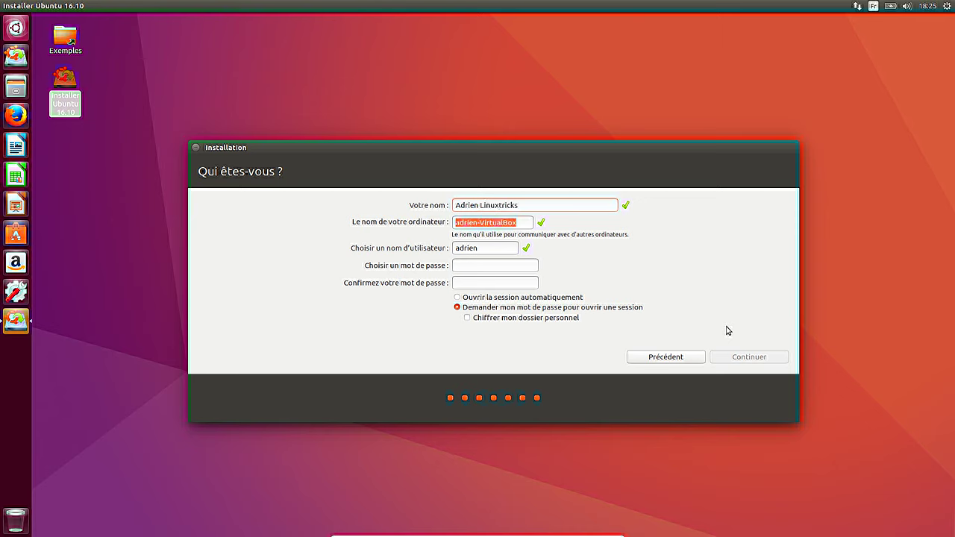
pyautogui.write('ubuntu')
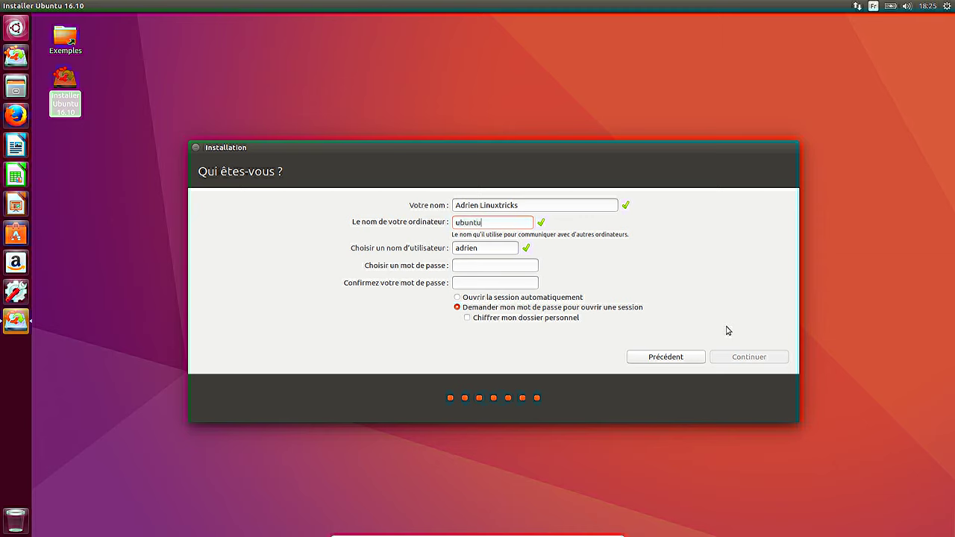
# Step: Enter and confirm the account password, keep the password required at login, and submit the account details
pyautogui.press('Tab')
pyautogui.write('********')
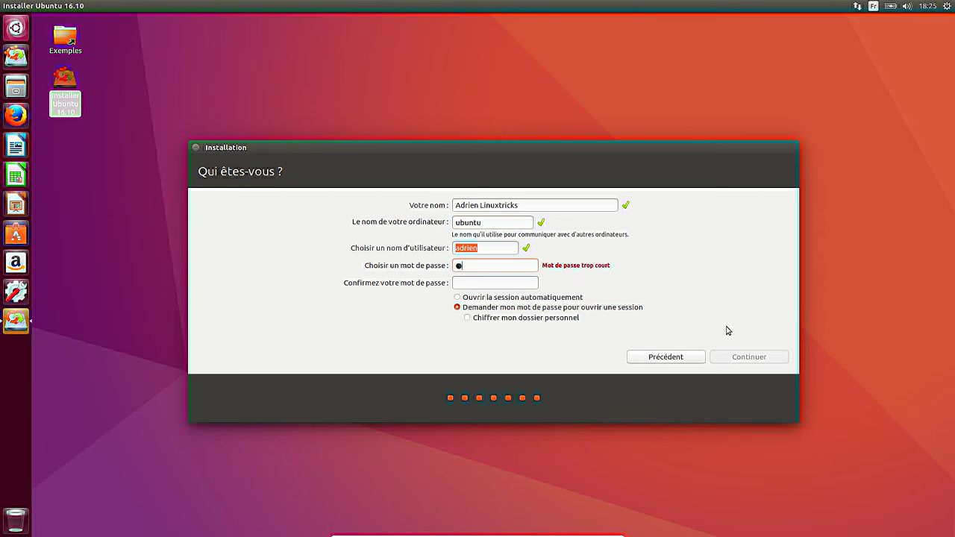
pyautogui.press('Tab')
pyautogui.write('********')
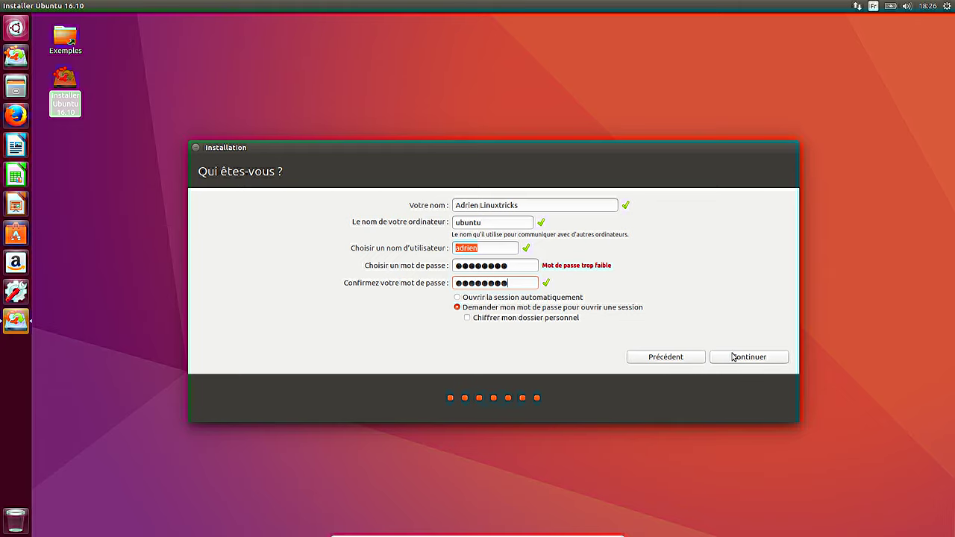
pyautogui.click(735, 357)
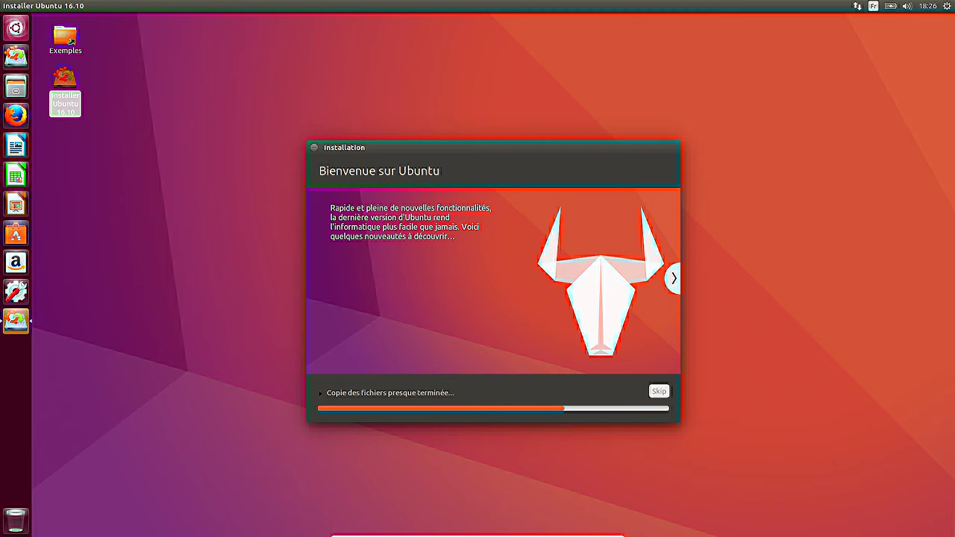
# Step: Move the installer window out of the way and open a Terminal window, repositioned and enlarged beside it
pyautogui.moveTo(460, 151); pyautogui.dragTo(710, 39)
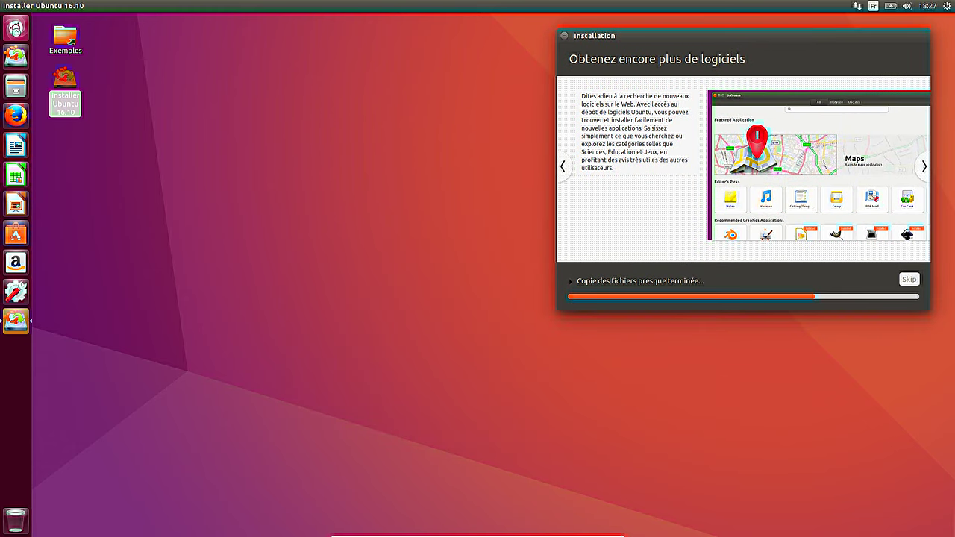
pyautogui.press('super')
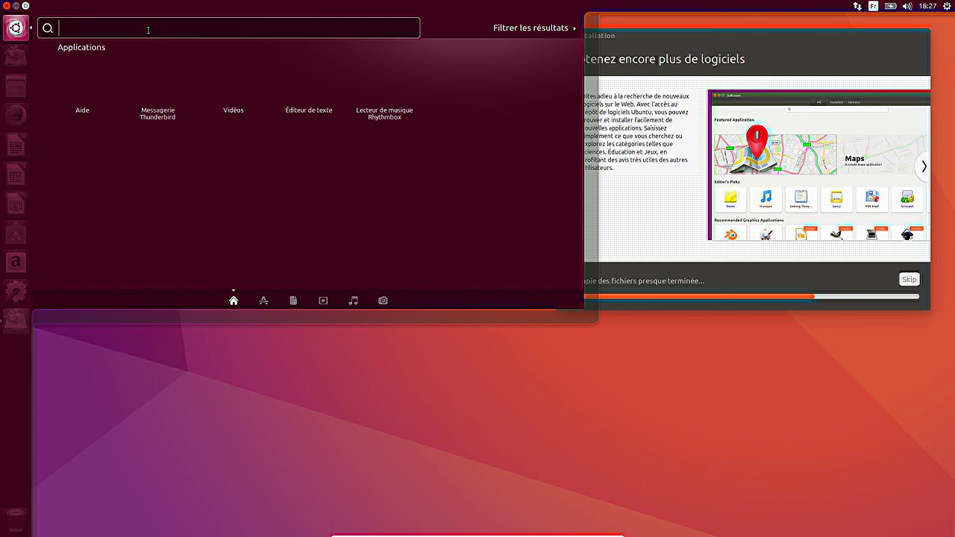
pyautogui.write('term')
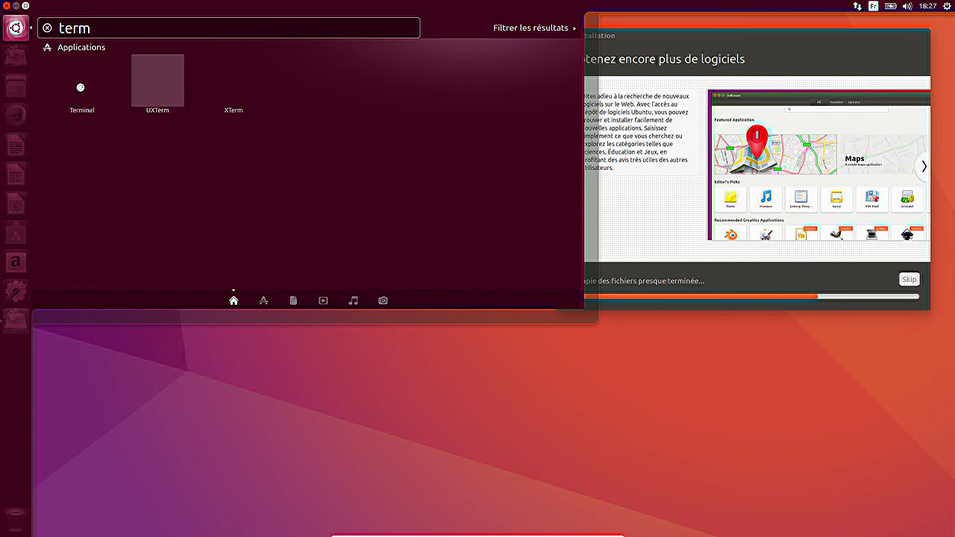
pyautogui.click(80, 85)
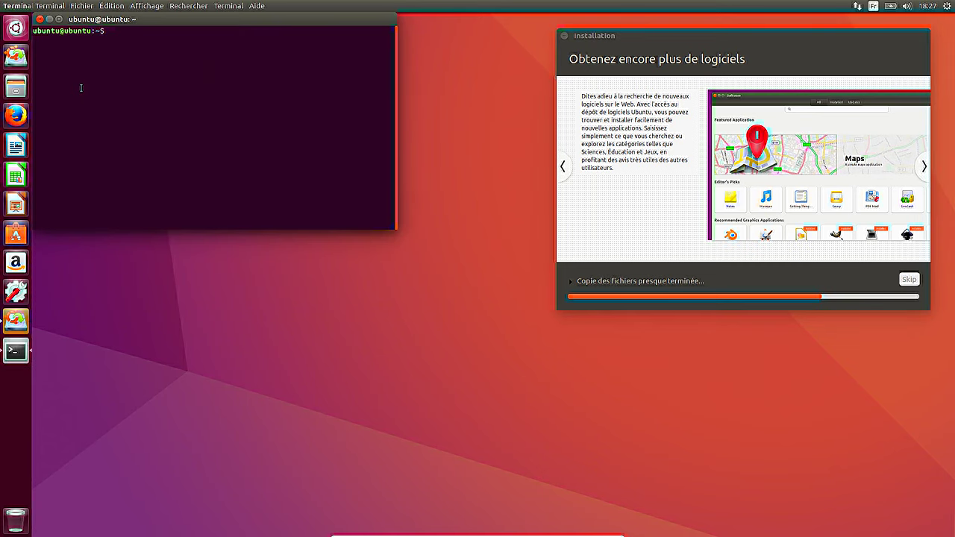
pyautogui.moveTo(110, 21); pyautogui.dragTo(163, 80)
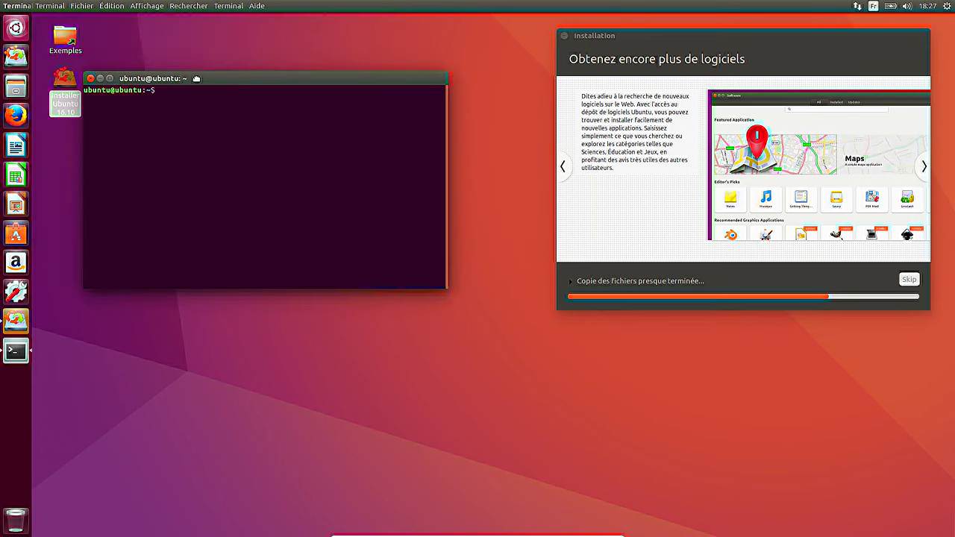
pyautogui.moveTo(446, 287); pyautogui.dragTo(536, 389)
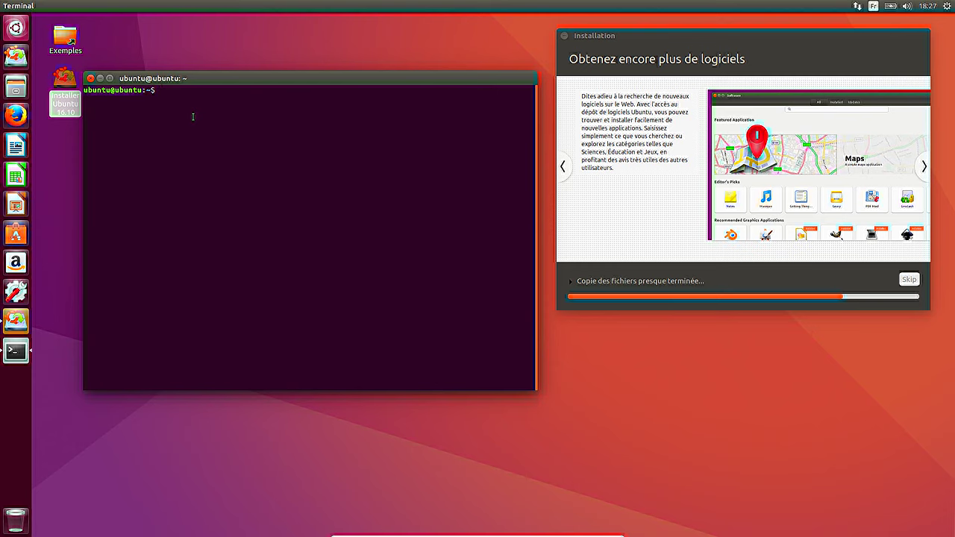
# Step: Run uname -a in the terminal to check the kernel version
pyautogui.write('uname -a')
pyautogui.press('Return')
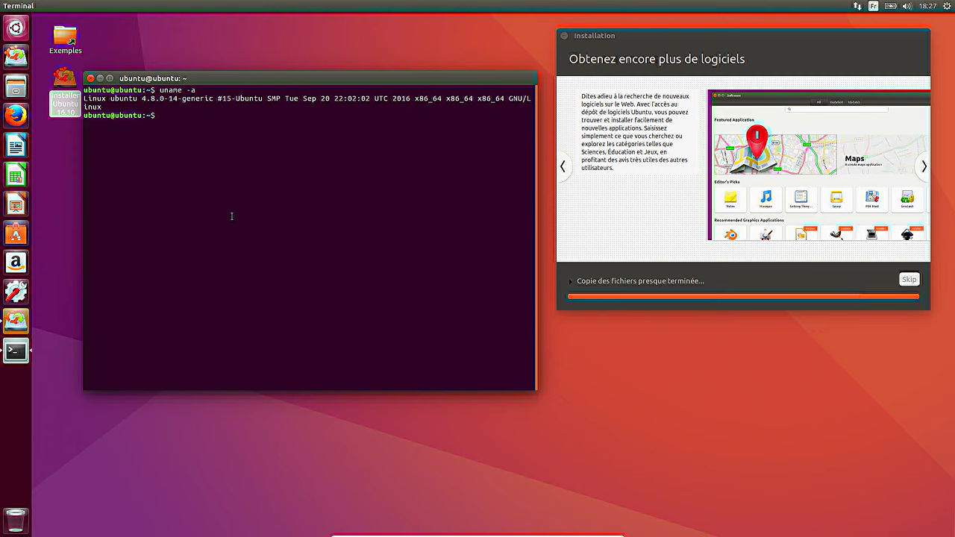
# Step: Switch to the host's web browser and open the Ubuntu to Mainline kernel version mapping page in a new tab
pyautogui.moveTo(575, 534)
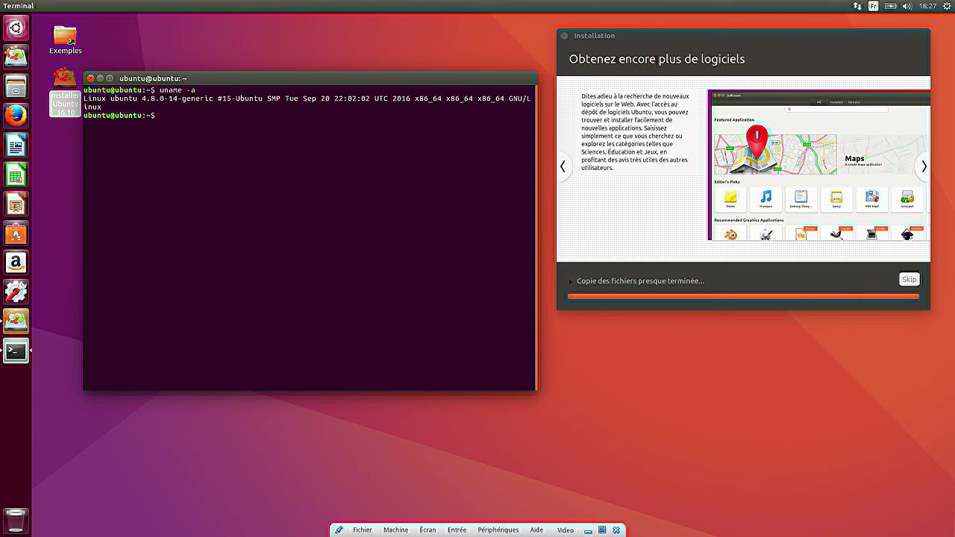
pyautogui.click(587, 531)
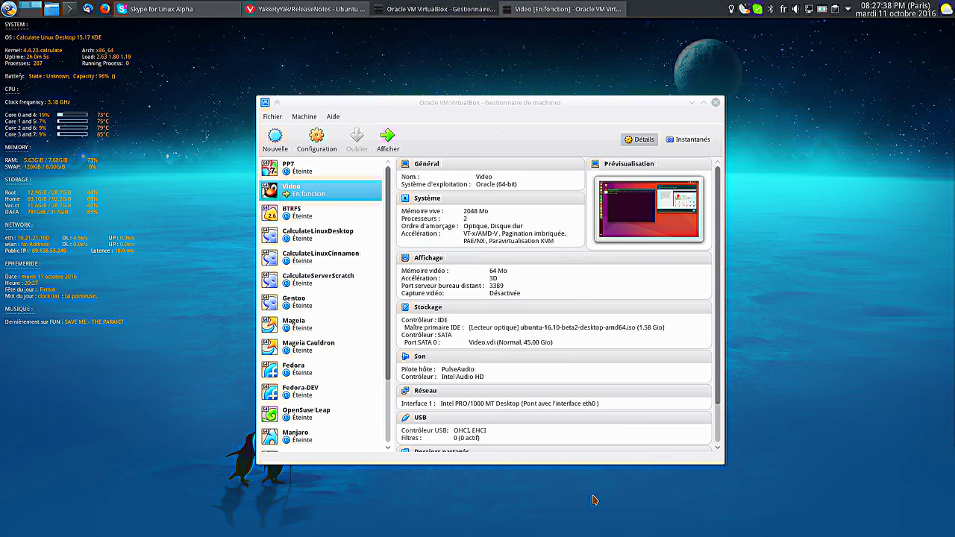
pyautogui.click(306, 9)
pyautogui.click(741, 29)
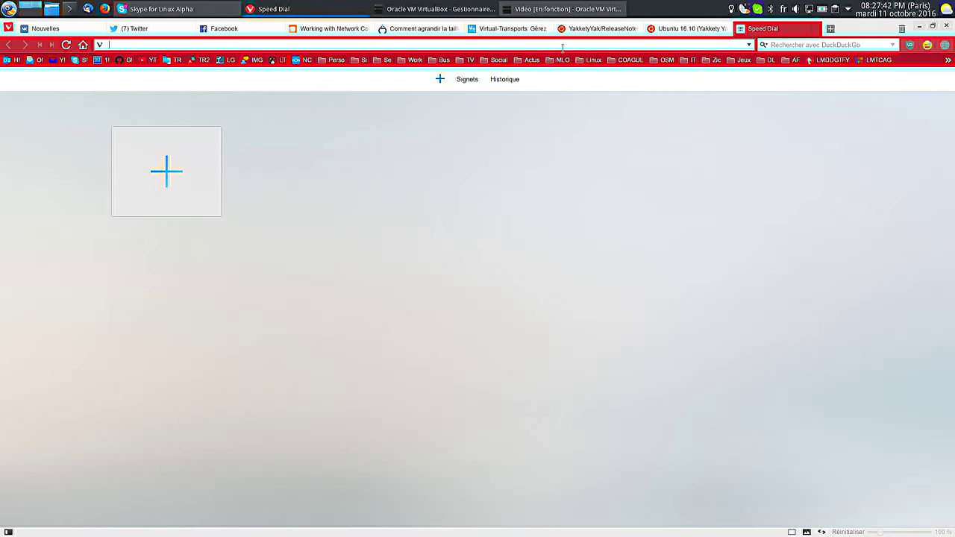
pyautogui.write('ubuntu')
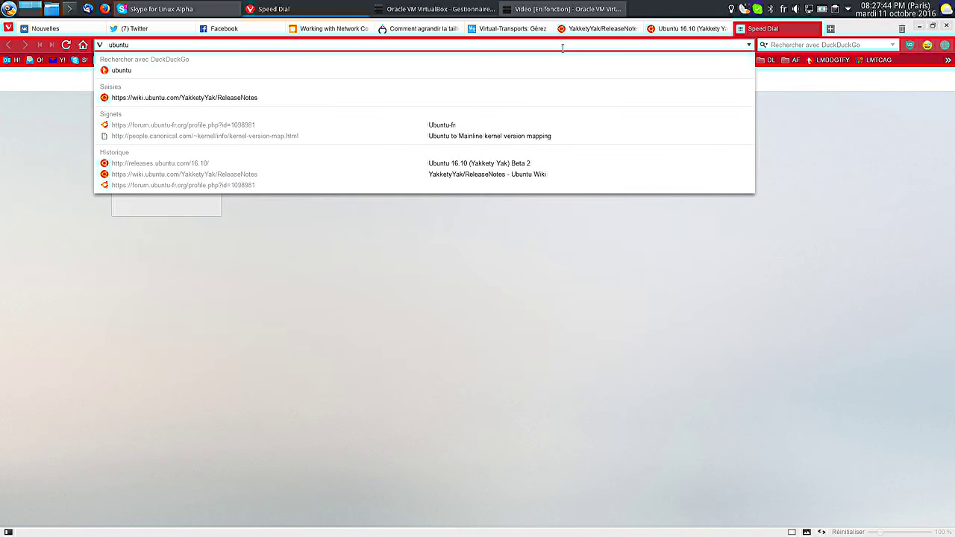
pyautogui.click(276, 135)
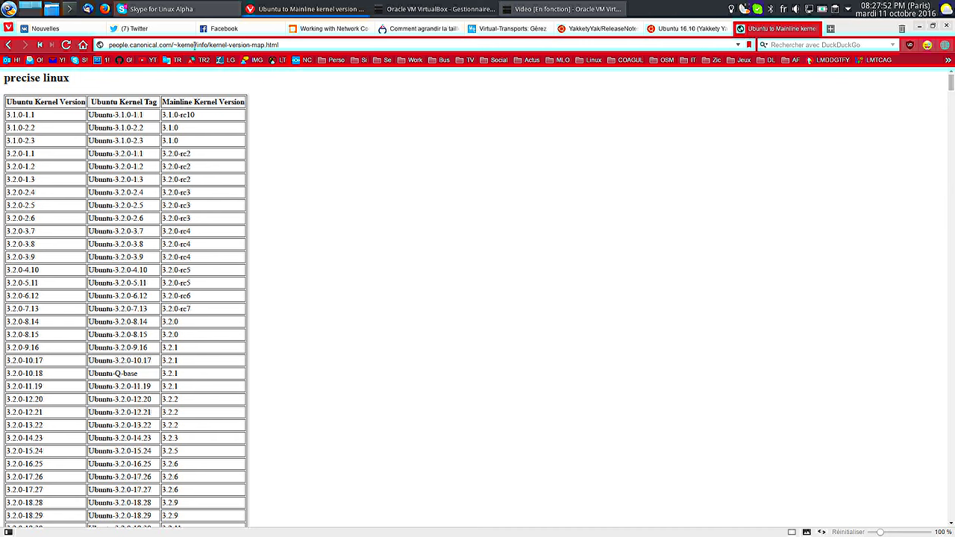
# Step: Enlarge the kernel mapping page to 150 % and search it for "Ya" to find the yakkety section
pyautogui.keyDown('ctrl'); pyautogui.scroll(1, 180, 137); pyautogui.keyUp('ctrl')
pyautogui.keyDown('ctrl'); pyautogui.scroll(3, 180, 136); pyautogui.keyUp('ctrl')
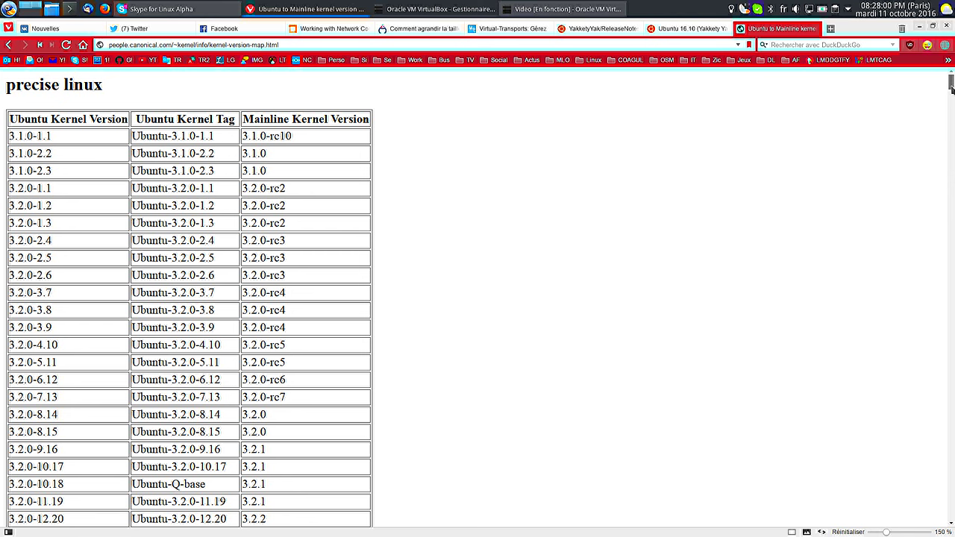
pyautogui.moveTo(950, 88); pyautogui.dragTo(588, 231)
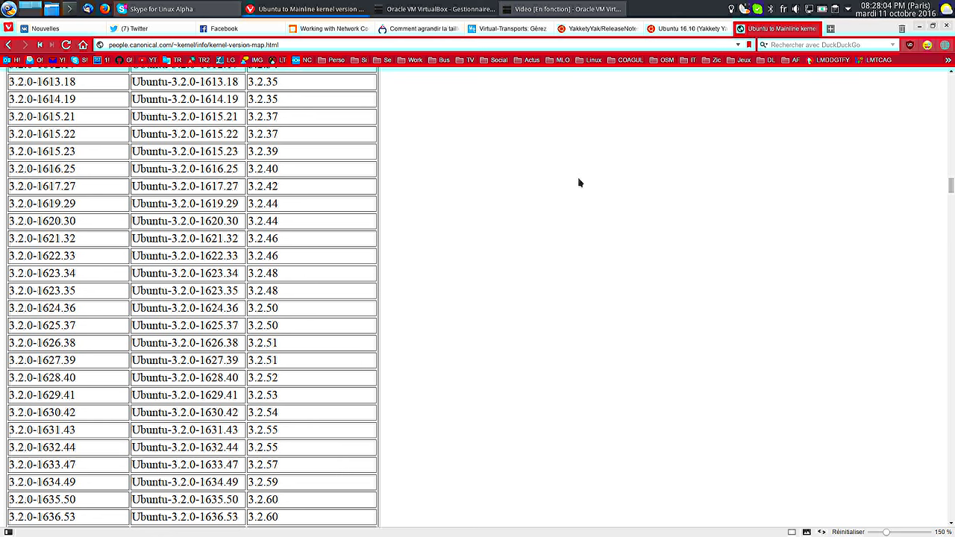
pyautogui.hotkey('ctrl', 'f')
pyautogui.write('Ya')
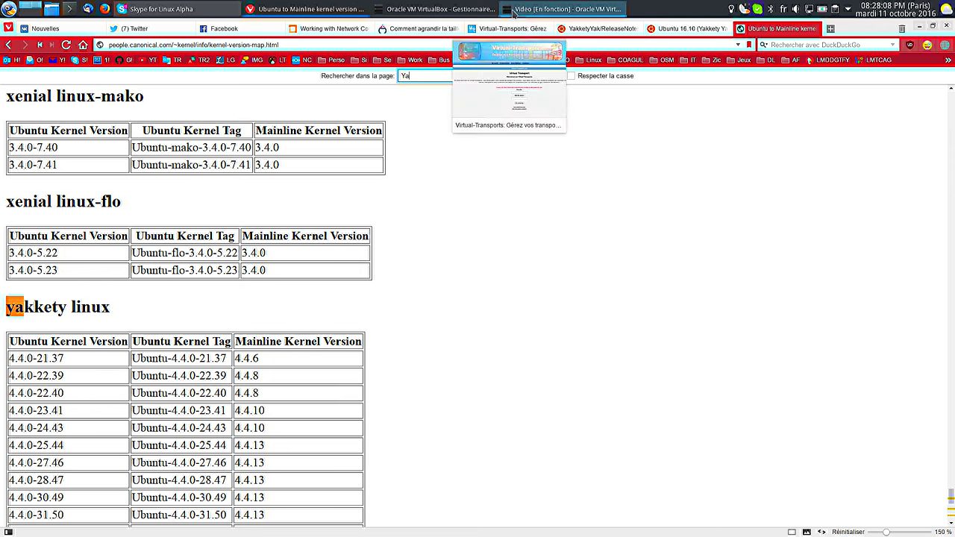
# Step: Recheck the kernel version in the virtual machine's terminal and highlight the mainline version of 4.8.0-14.15 in the yakkety linux table
pyautogui.click(513, 13)
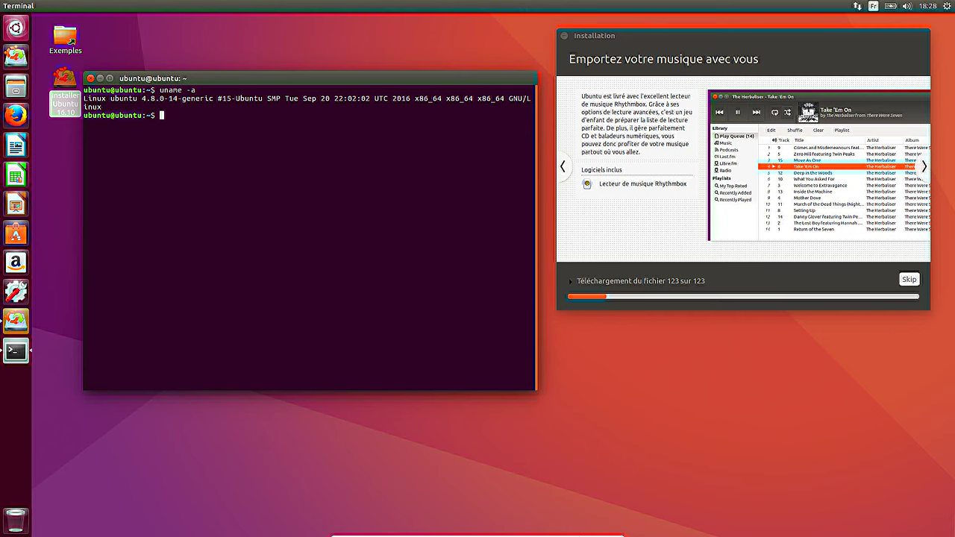
pyautogui.click(588, 530)
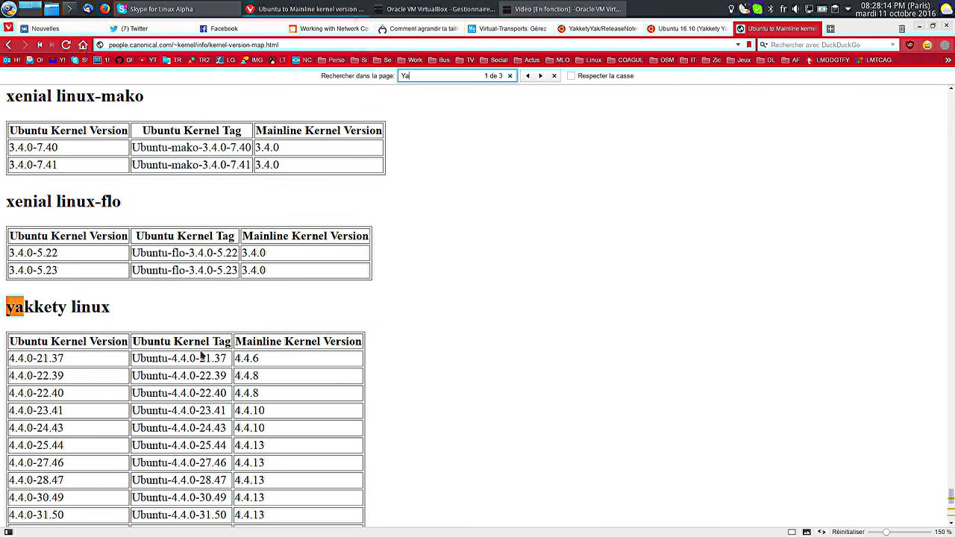
pyautogui.scroll(-5, 55, 382)
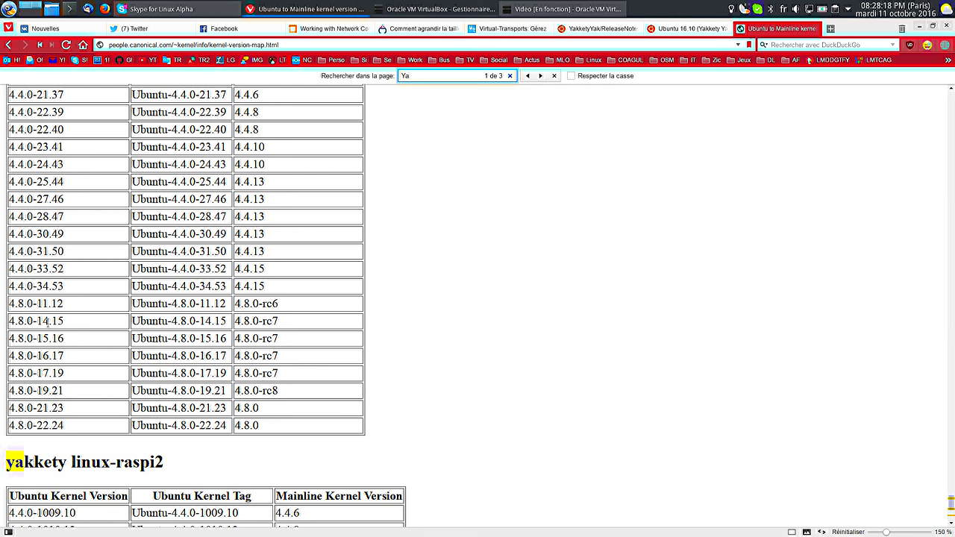
pyautogui.moveTo(239, 321); pyautogui.dragTo(277, 321)
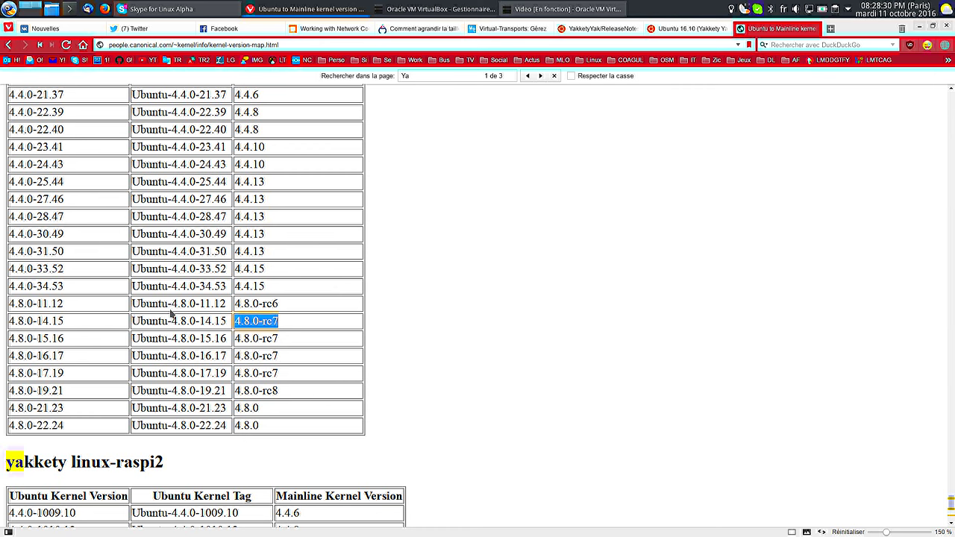
# Step: Switch back to the Ubuntu virtual machine and list the installed Mesa packages with dpkg -l | grep mesa
pyautogui.click(567, 11)
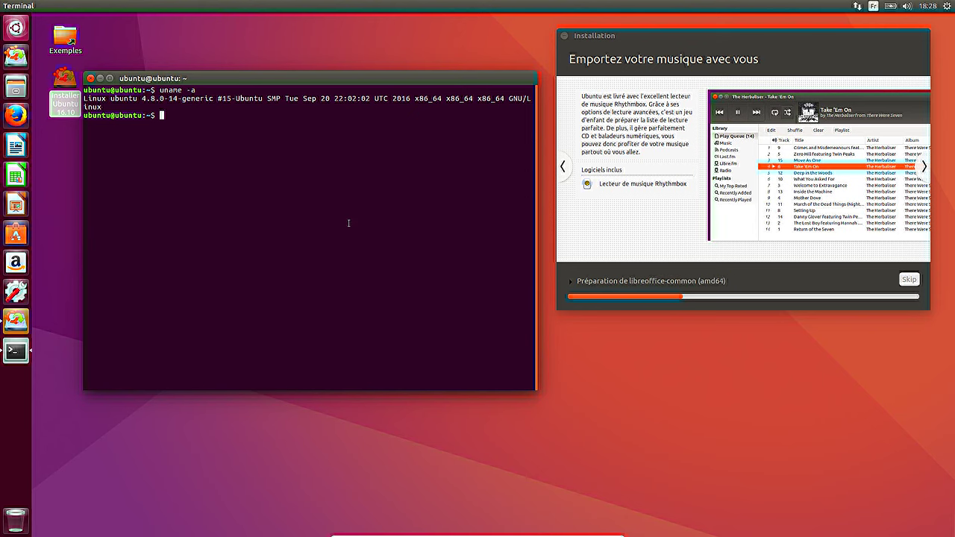
pyautogui.write('d')
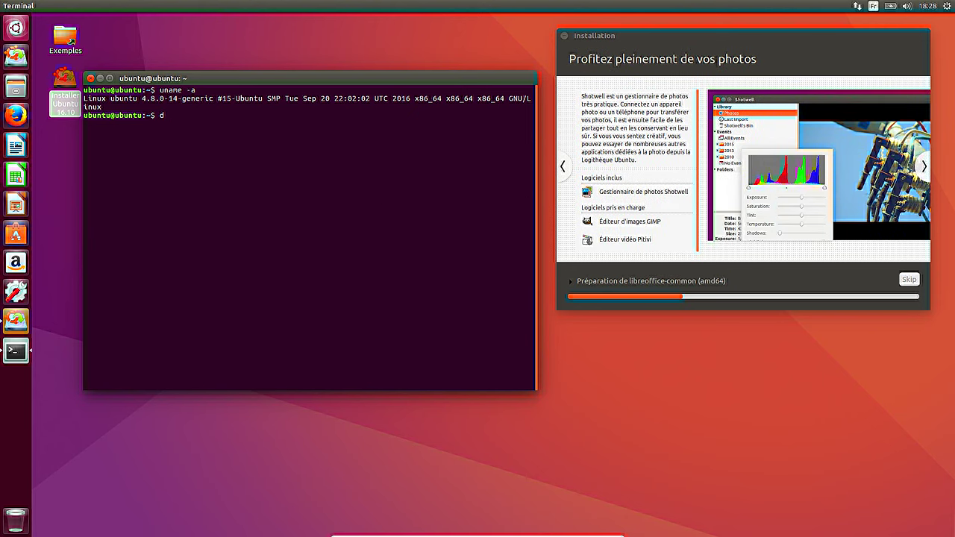
pyautogui.write('pkg -')
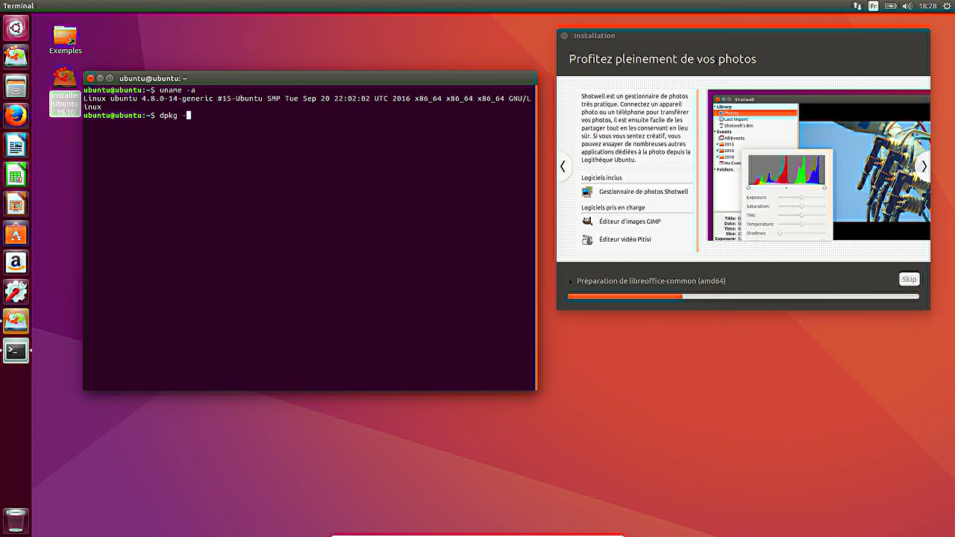
pyautogui.write('l | g')
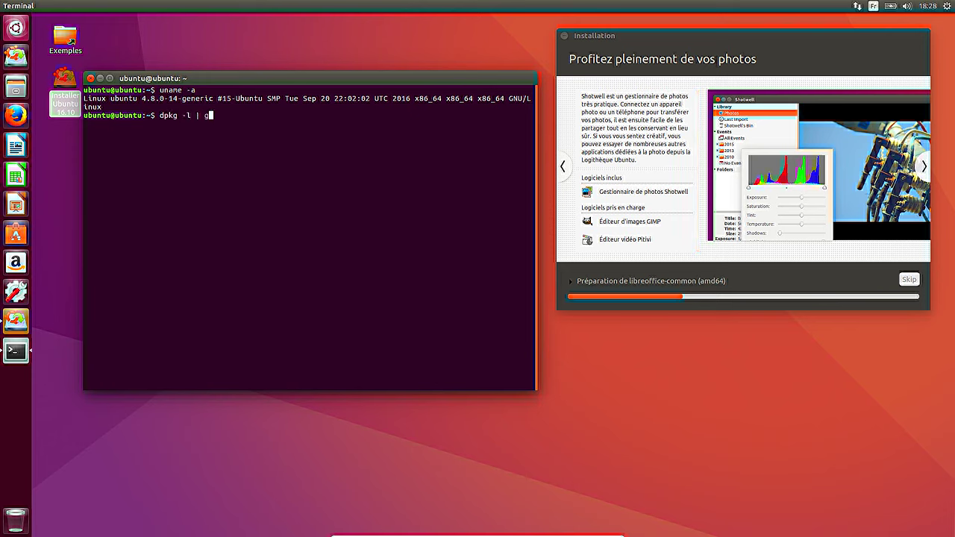
pyautogui.write('rep mesa')
pyautogui.press('Return')
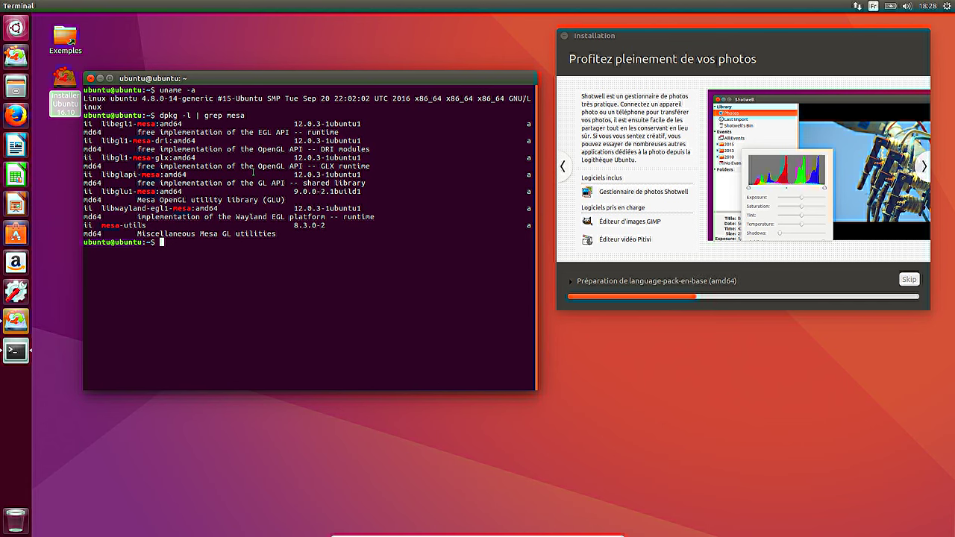
# Step: Run gcc -v in the terminal and highlight the GCC version number at the end of the output
pyautogui.write('gcc')
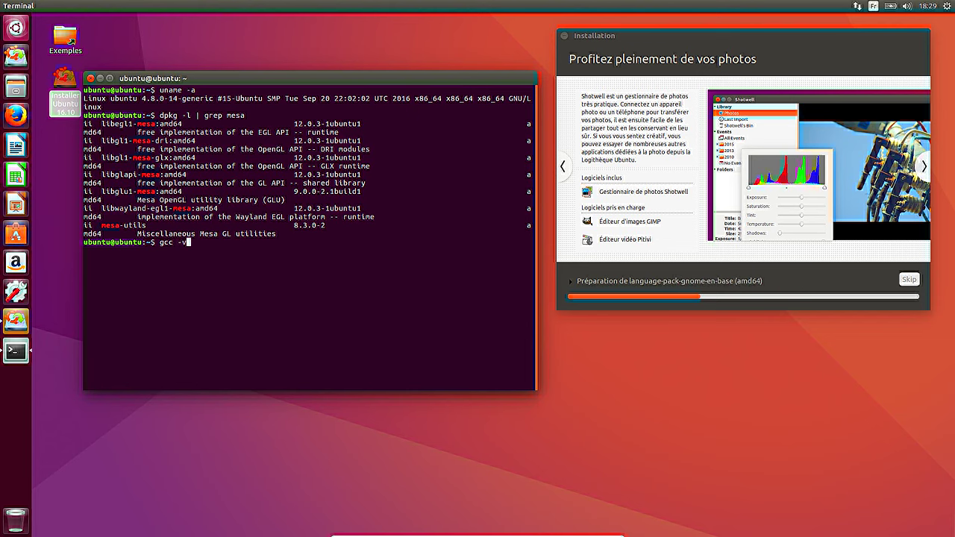
pyautogui.write(' -v')
pyautogui.press('Return')
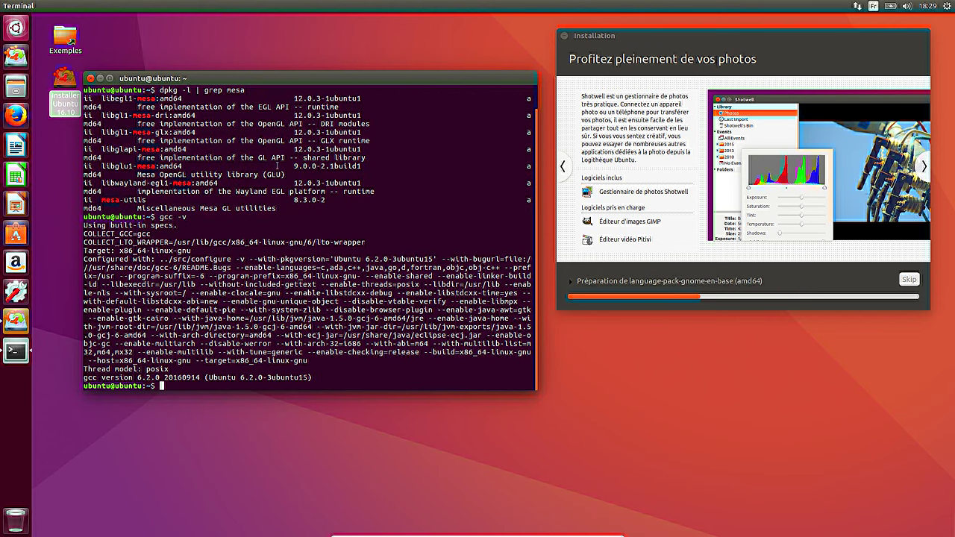
pyautogui.doubleClick(148, 379)
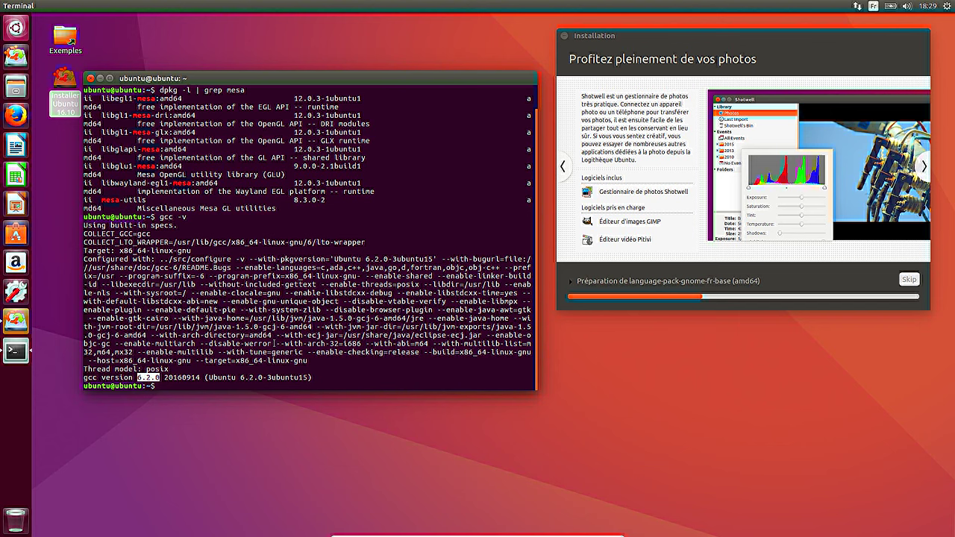
# Step: Try to check the systemd version in the terminal with systemd -v
pyautogui.write('syste')
pyautogui.press('Tab')
pyautogui.press('Tab')
pyautogui.press('Tab')
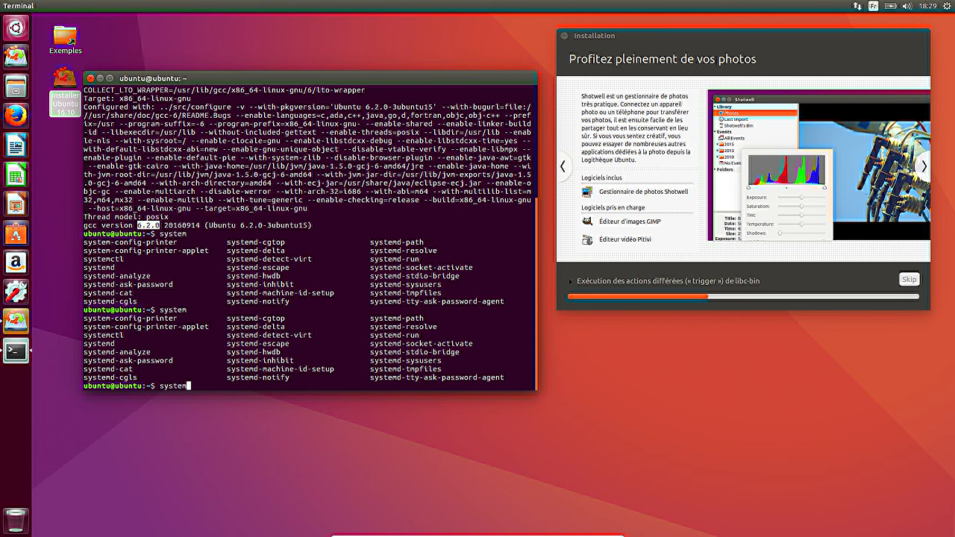
pyautogui.write('d -v')
pyautogui.press('Return')
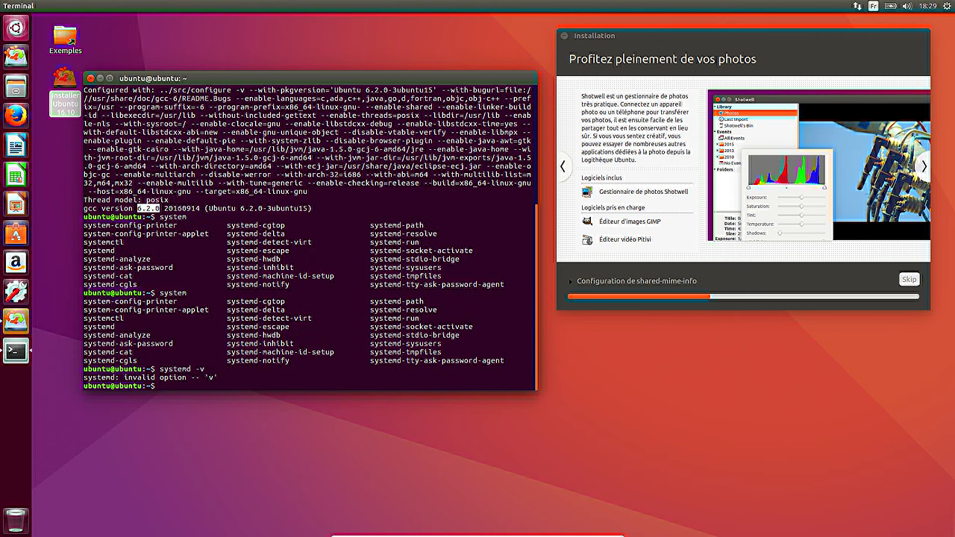
# Step: Check the systemd version by running systemd --version and close the terminal
pyautogui.press('Up')
pyautogui.press('BackSpace')
pyautogui.press('BackSpace')
pyautogui.write('--version')
pyautogui.press('Return')
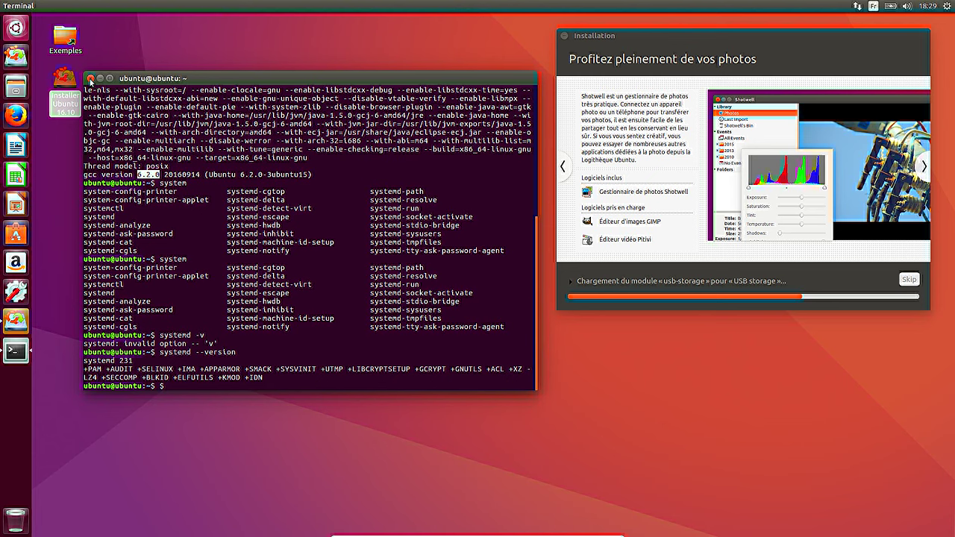
pyautogui.click(90, 77)
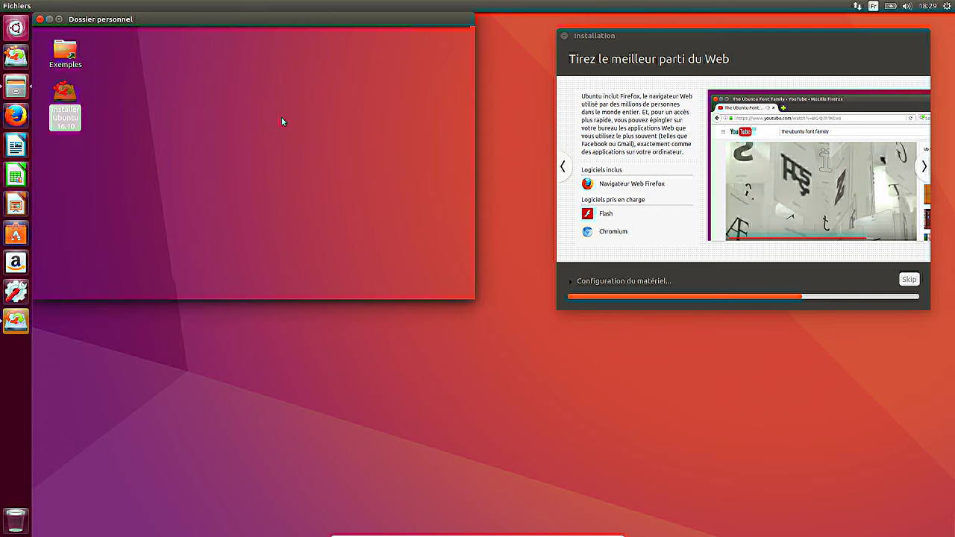
# Step: Open the file manager's home folder window, check its version in the About dialog, and close both windows
pyautogui.moveTo(165, 24); pyautogui.dragTo(159, 67)
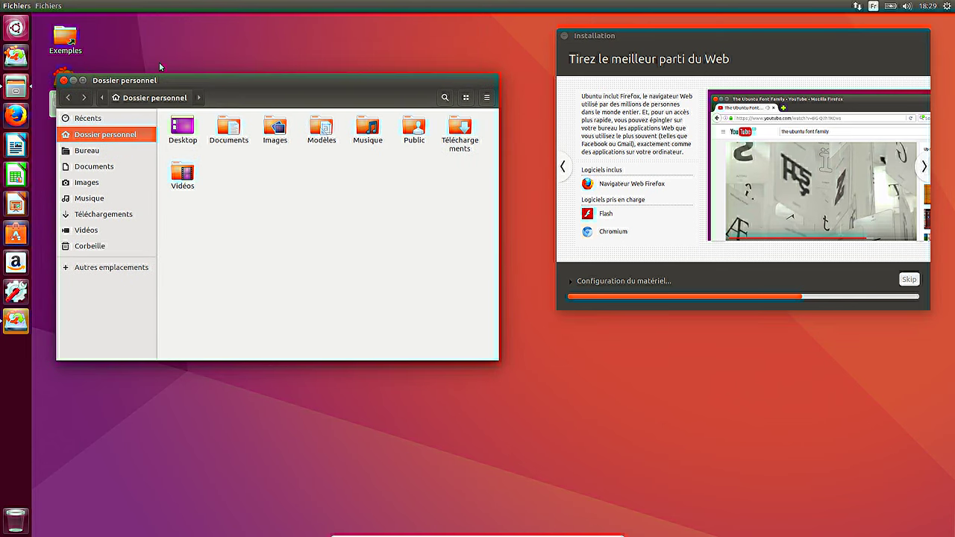
pyautogui.click(48, 6)
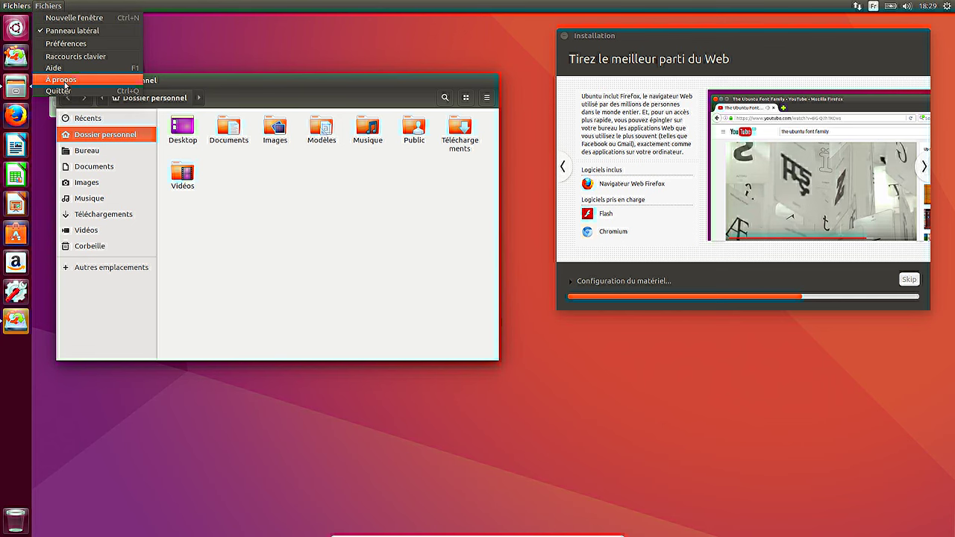
pyautogui.click(65, 79)
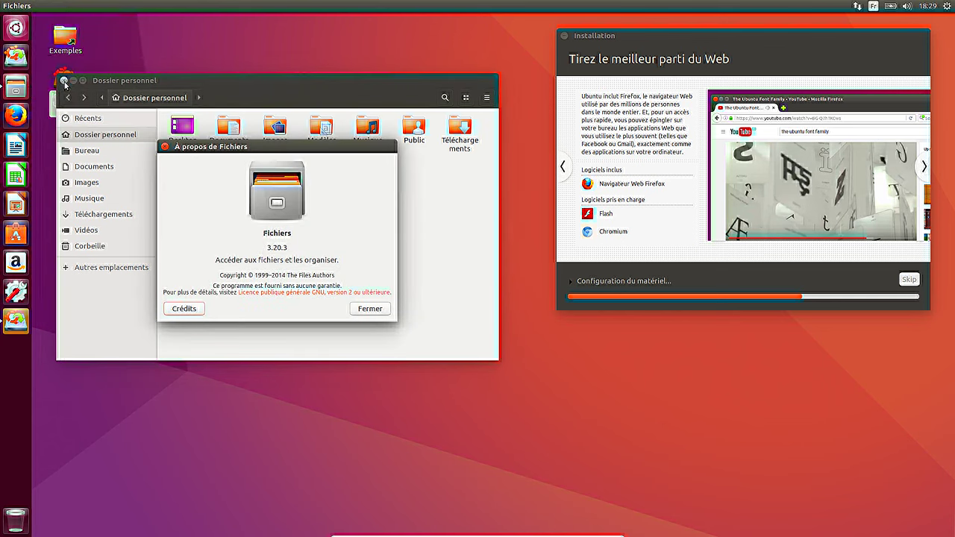
pyautogui.click(370, 309)
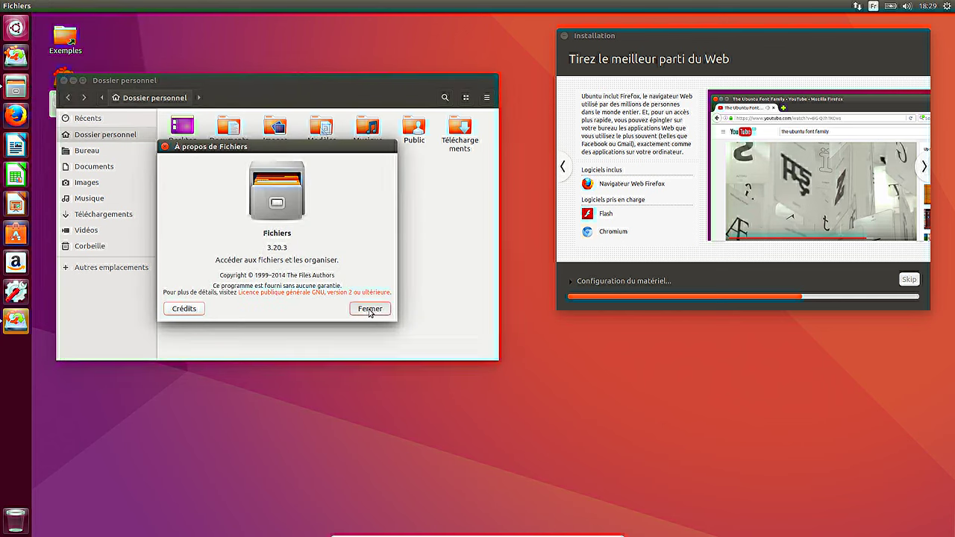
pyautogui.click(64, 81)
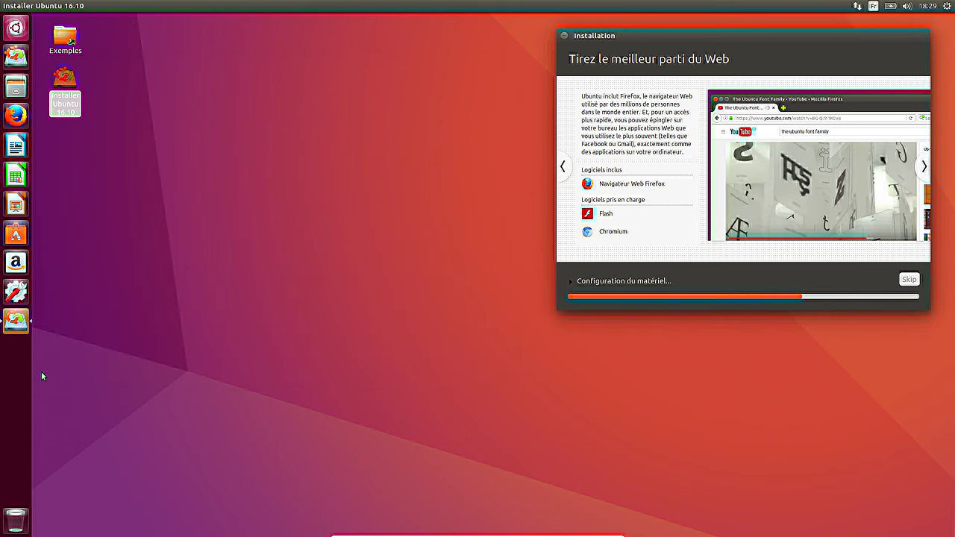
# Step: Open a new terminal from the application search and check the GNOME Terminal version in its About dialog
pyautogui.click(16, 28)
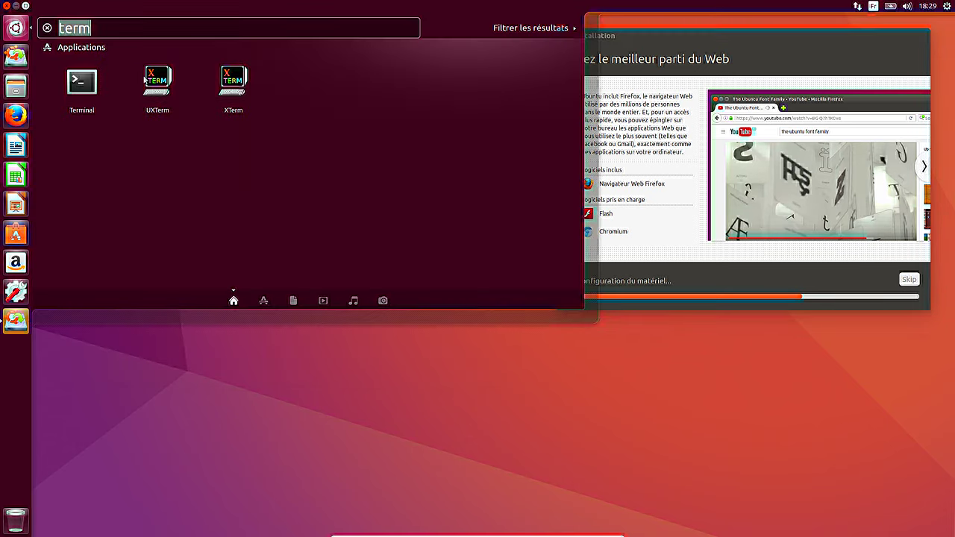
pyautogui.click(81, 84)
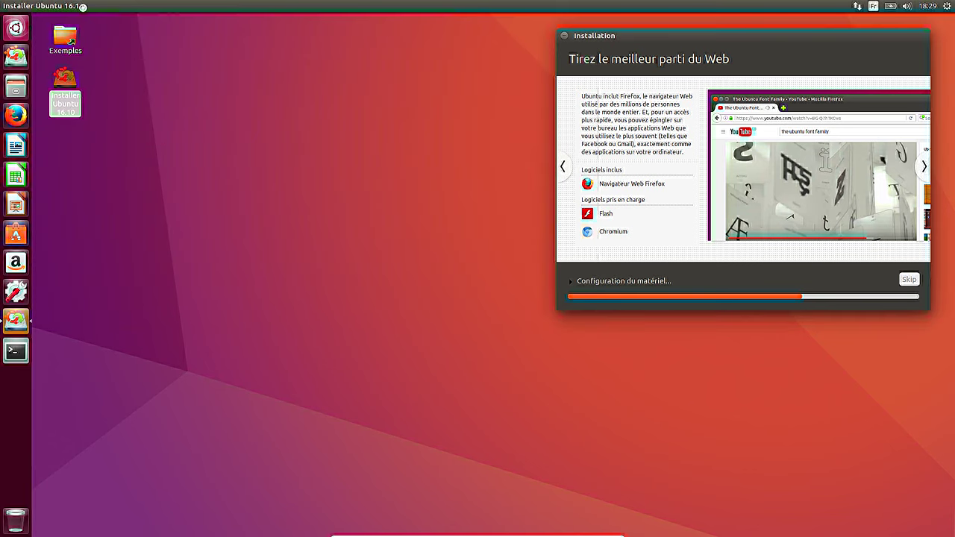
pyautogui.click(257, 6)
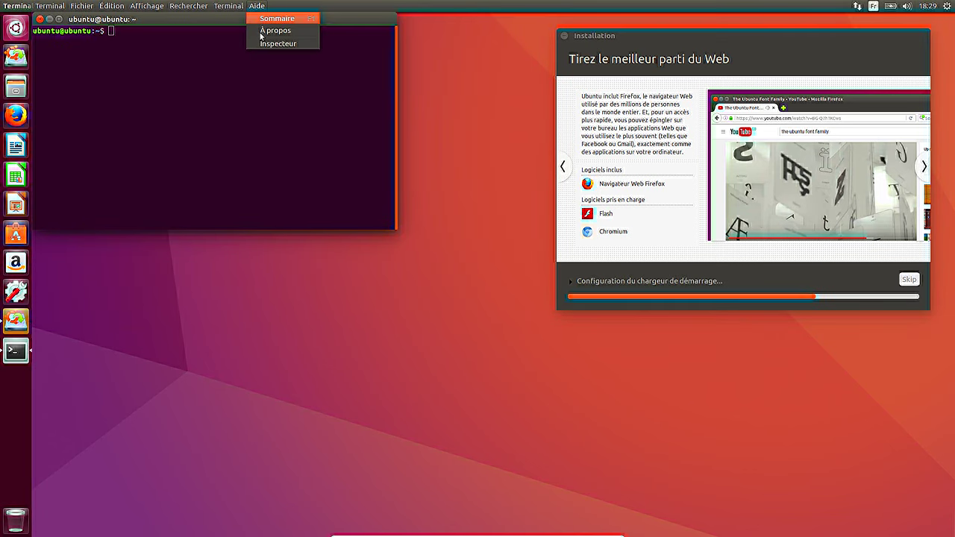
pyautogui.click(268, 31)
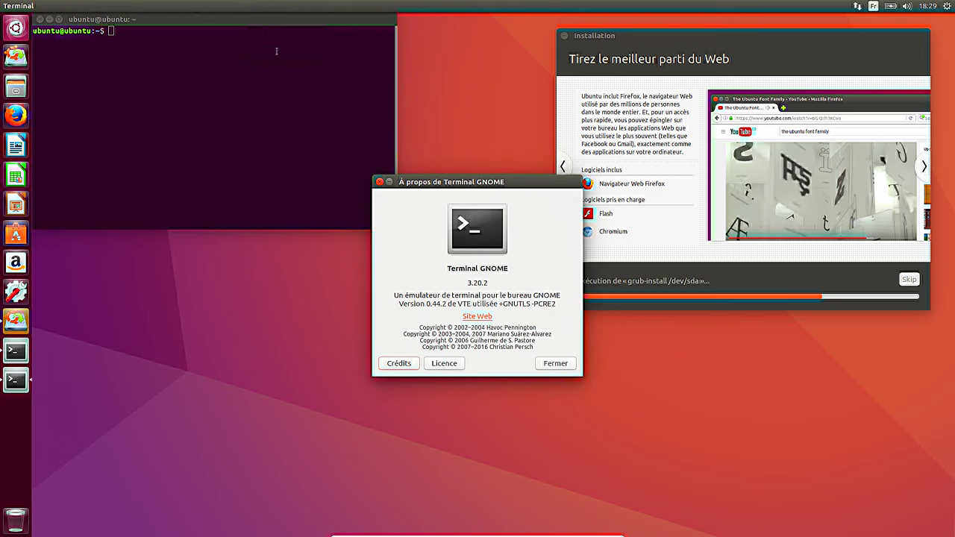
pyautogui.click(554, 363)
# Step: Move the terminal window toward the middle of the desktop and run dpkg -l | grep '3.22' to list matching packages
pyautogui.moveTo(195, 21); pyautogui.dragTo(255, 197)
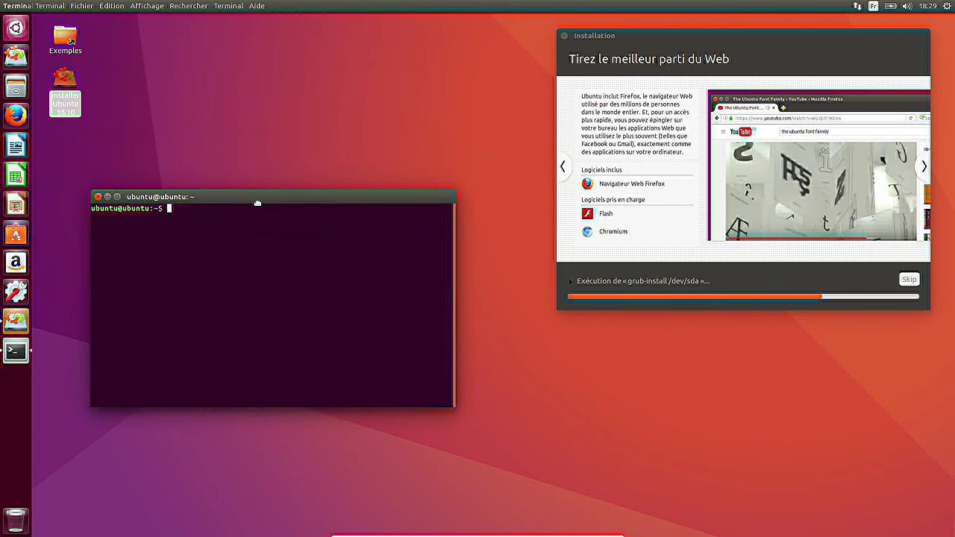
pyautogui.write('dpk')
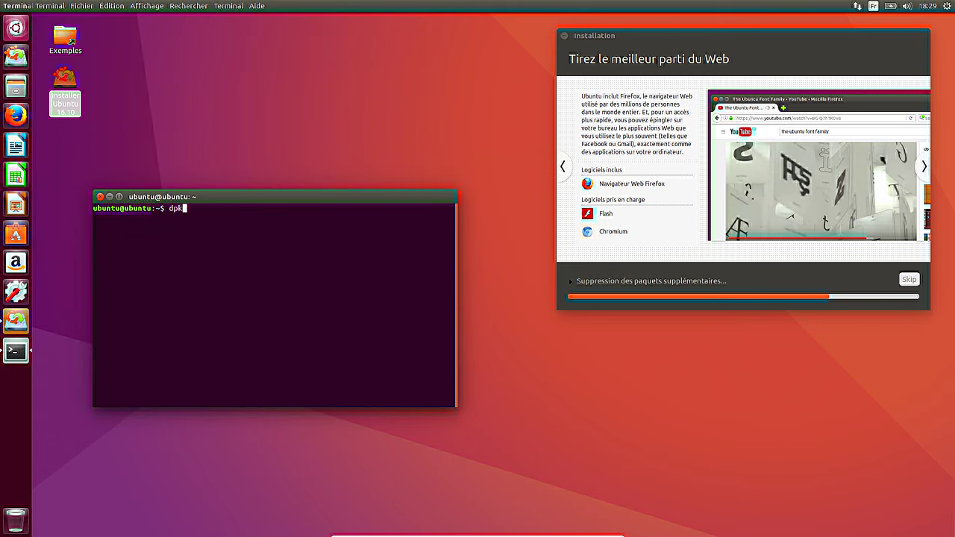
pyautogui.write('g -l | g')
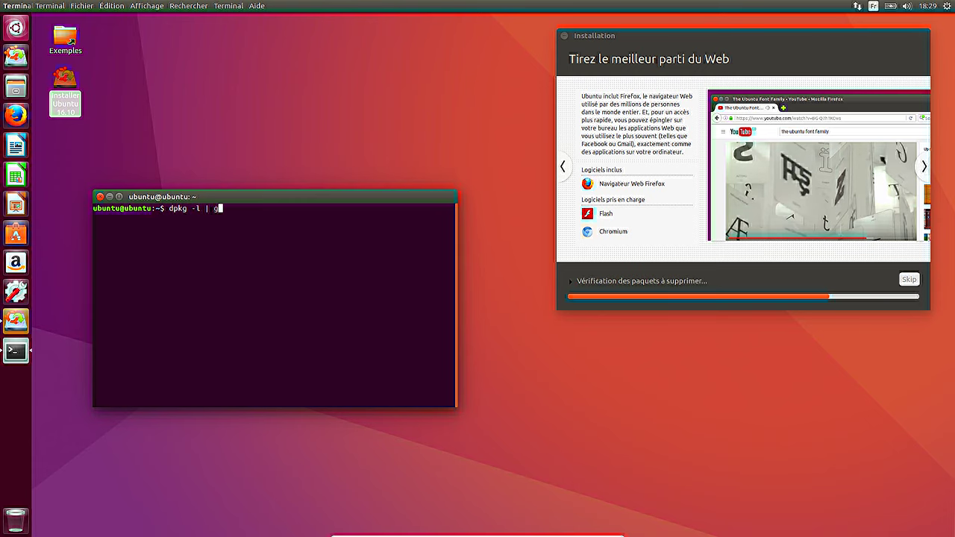
pyautogui.write("rep '3.22'")
pyautogui.press('Return')
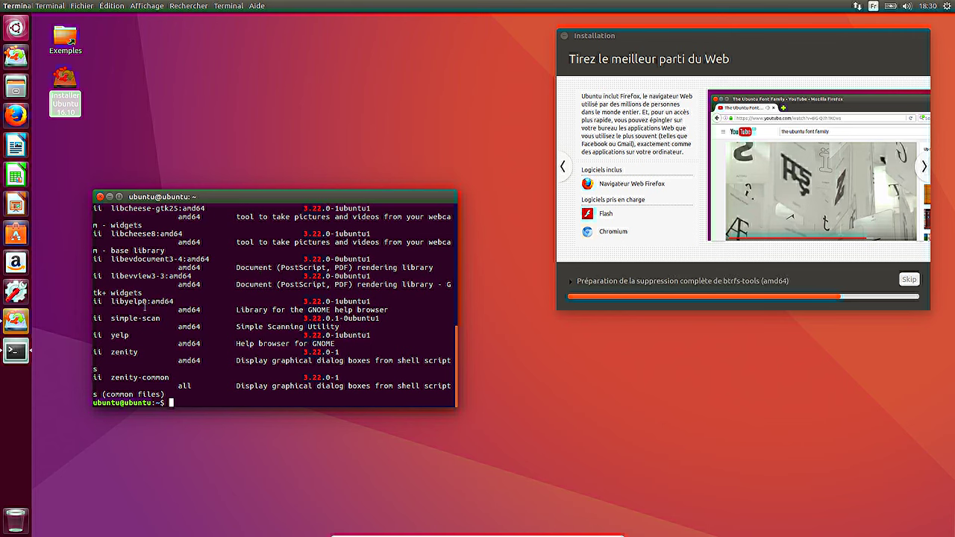
# Step: Highlight simple-scan in the package list, review the earlier 3.22 entries up to file-roller, and close the terminal
pyautogui.doubleClick(142, 317)
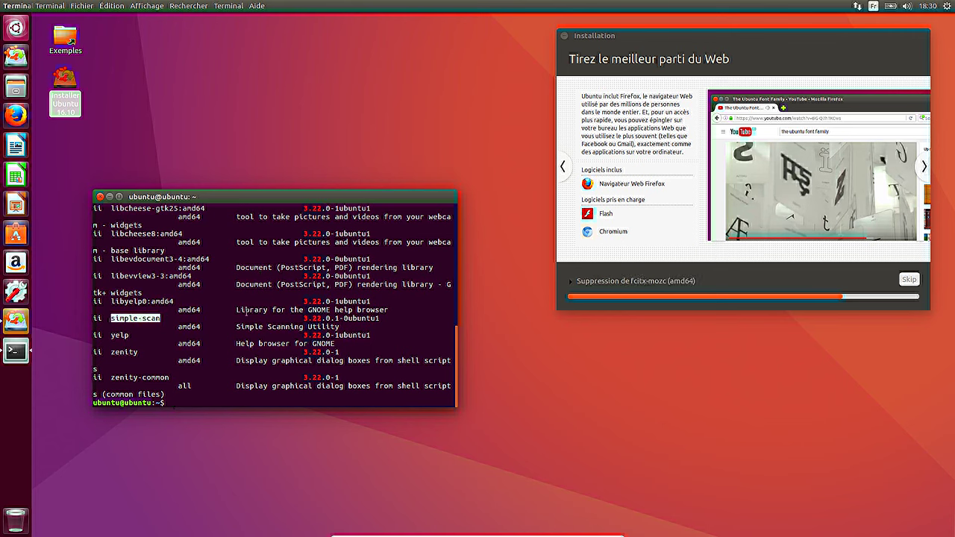
pyautogui.scroll(1, 250, 309)
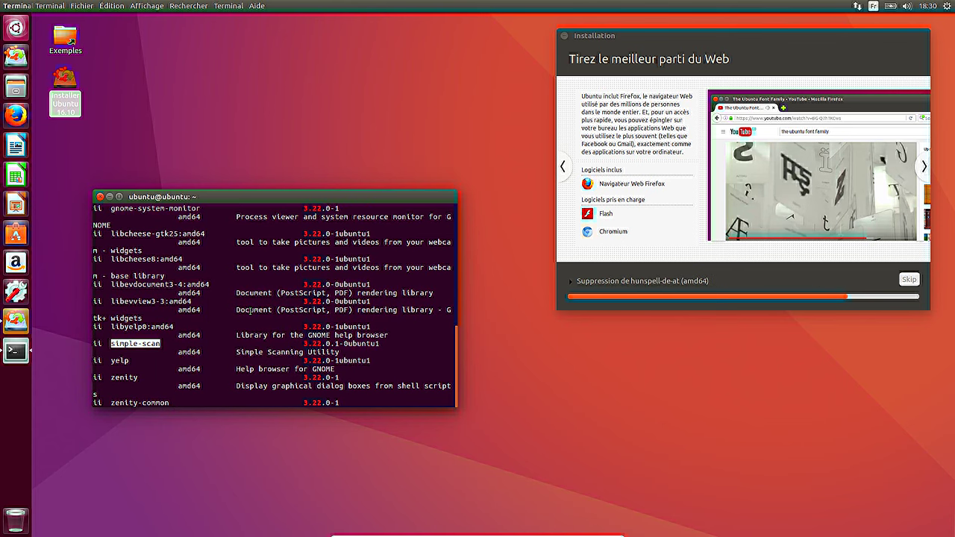
pyautogui.scroll(4, 250, 310)
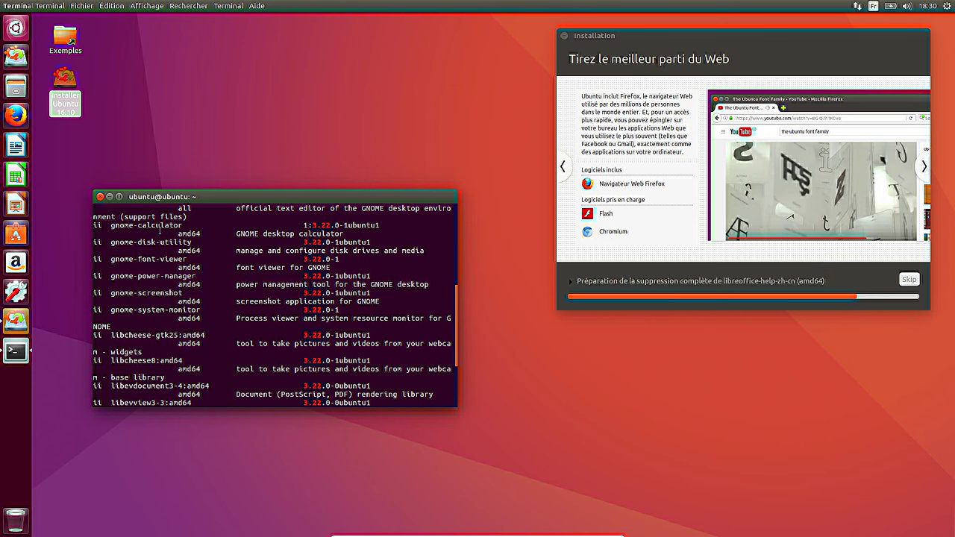
pyautogui.scroll(2, 284, 254)
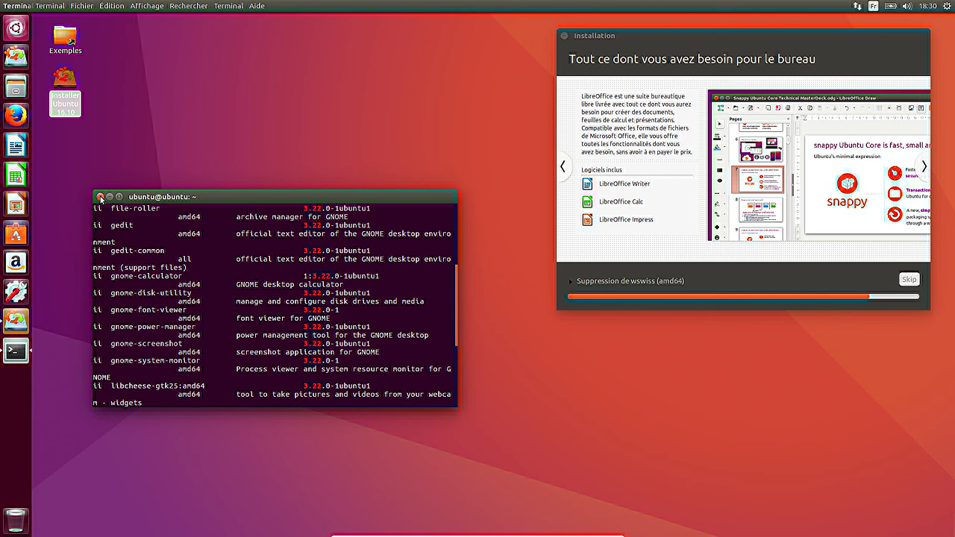
pyautogui.click(100, 197)
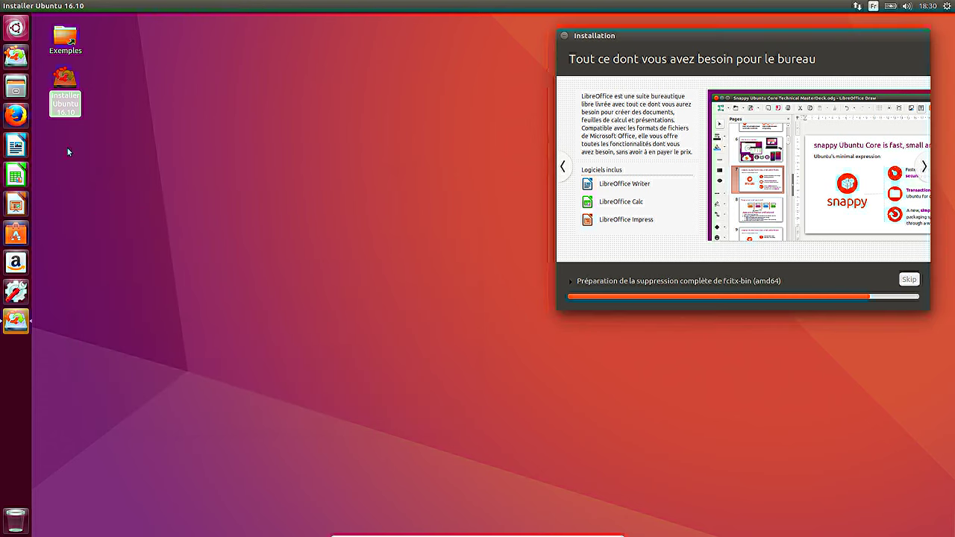
# Step: Open LibreOffice Writer, check the LibreOffice version in its About dialog, and close Writer
pyautogui.click(17, 146)
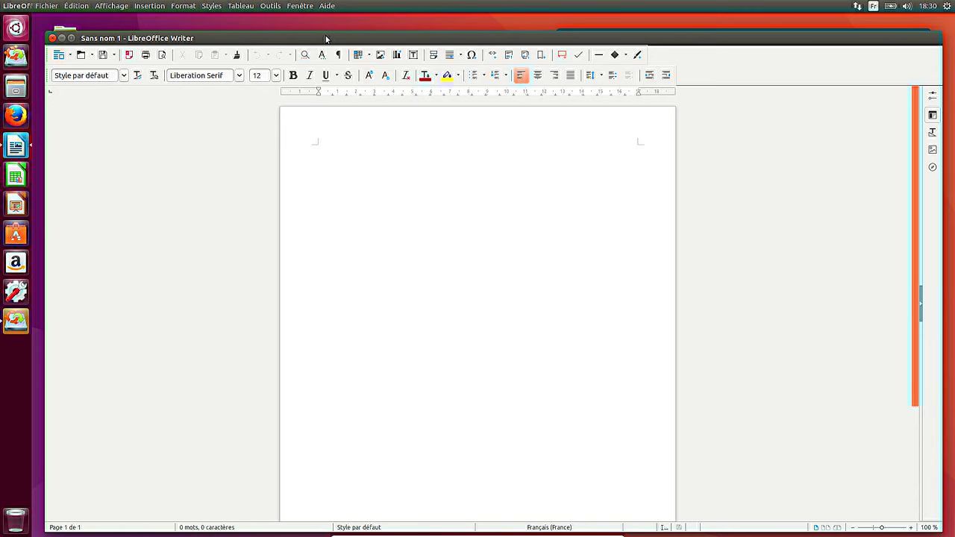
pyautogui.click(327, 6)
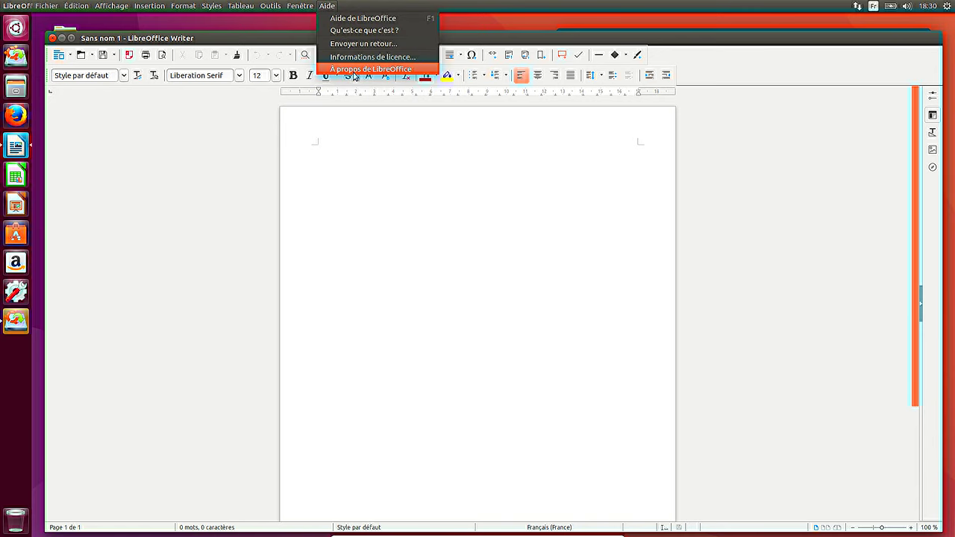
pyautogui.click(354, 72)
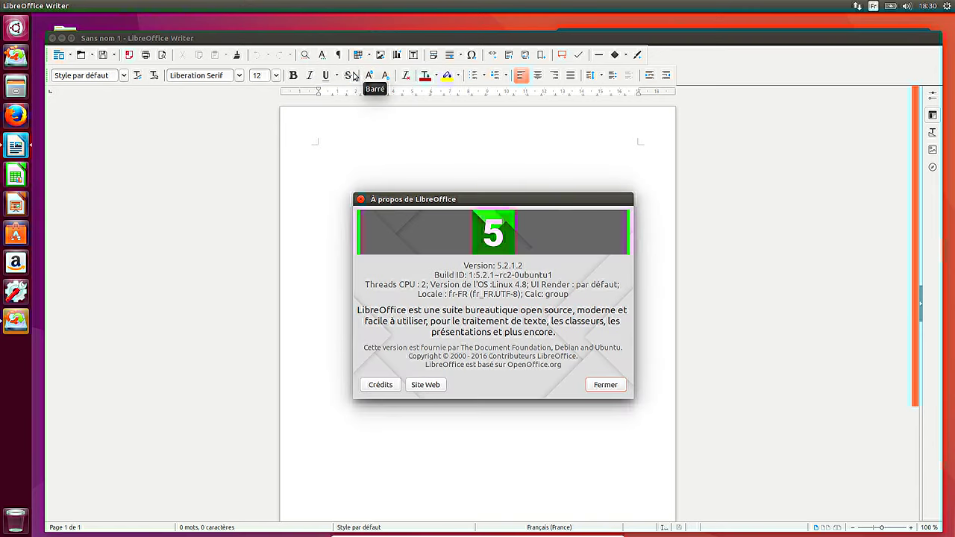
pyautogui.click(605, 385)
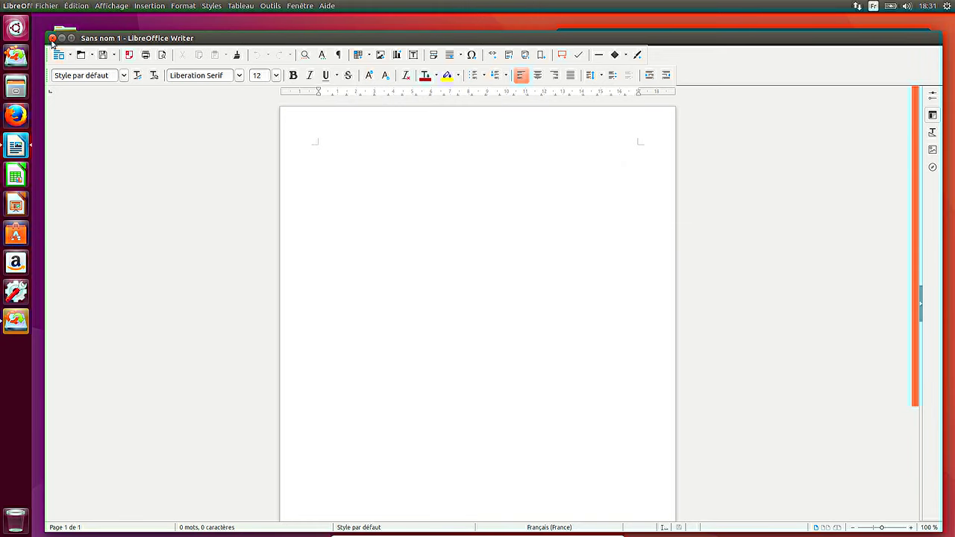
pyautogui.click(326, 6)
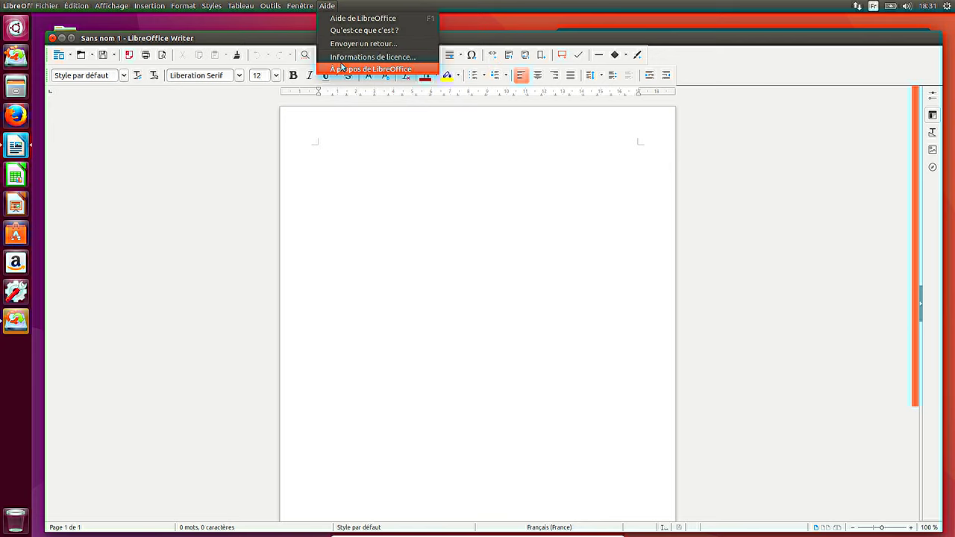
pyautogui.click(299, 273)
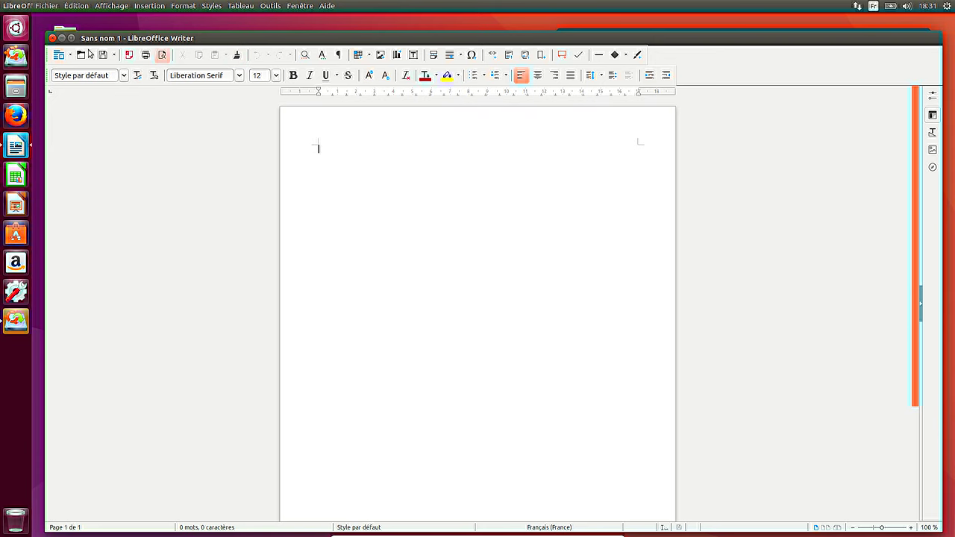
pyautogui.click(51, 38)
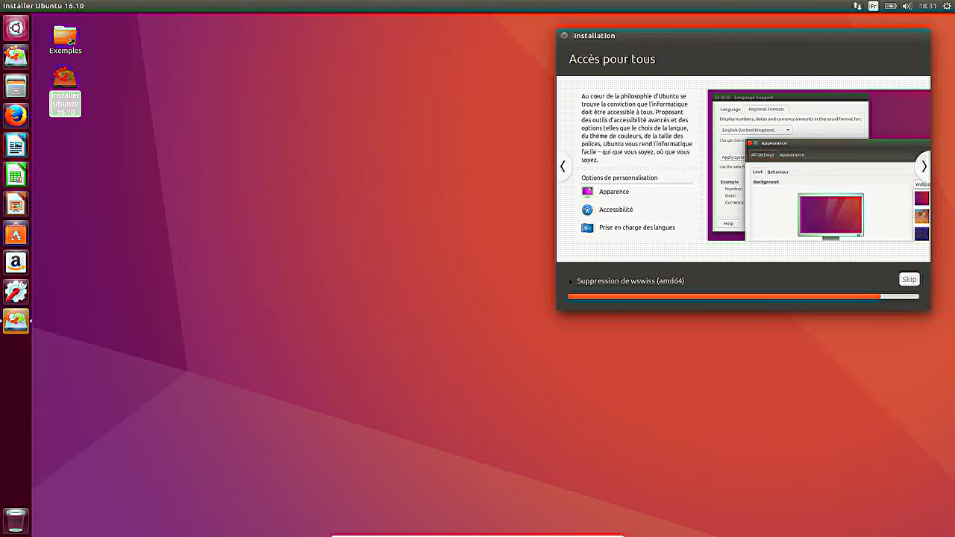